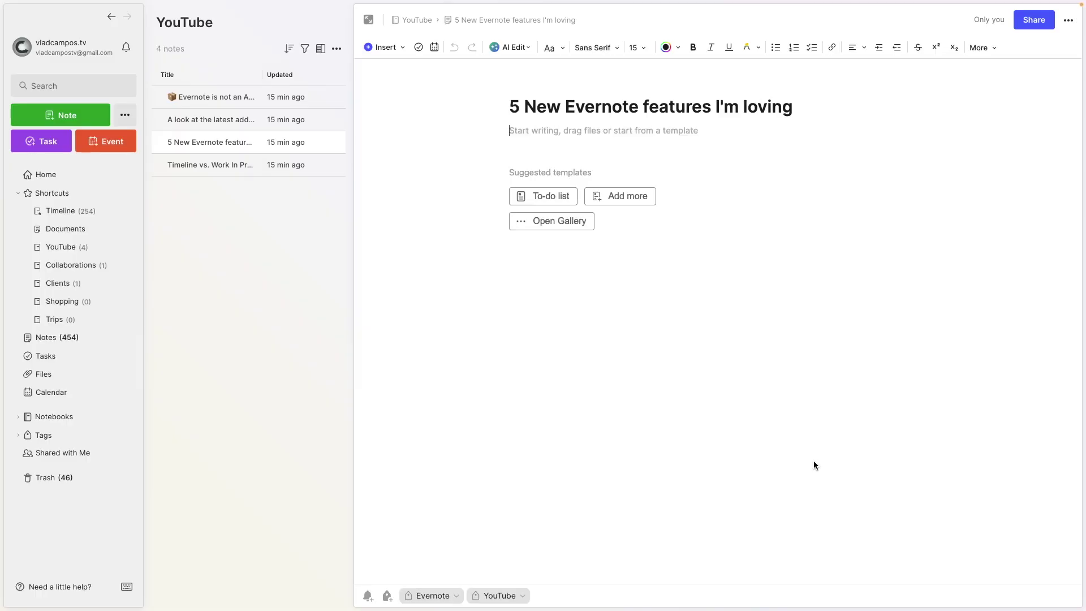
Insert today's date, 15 July 2024, below the note title using the /date command
text(/)
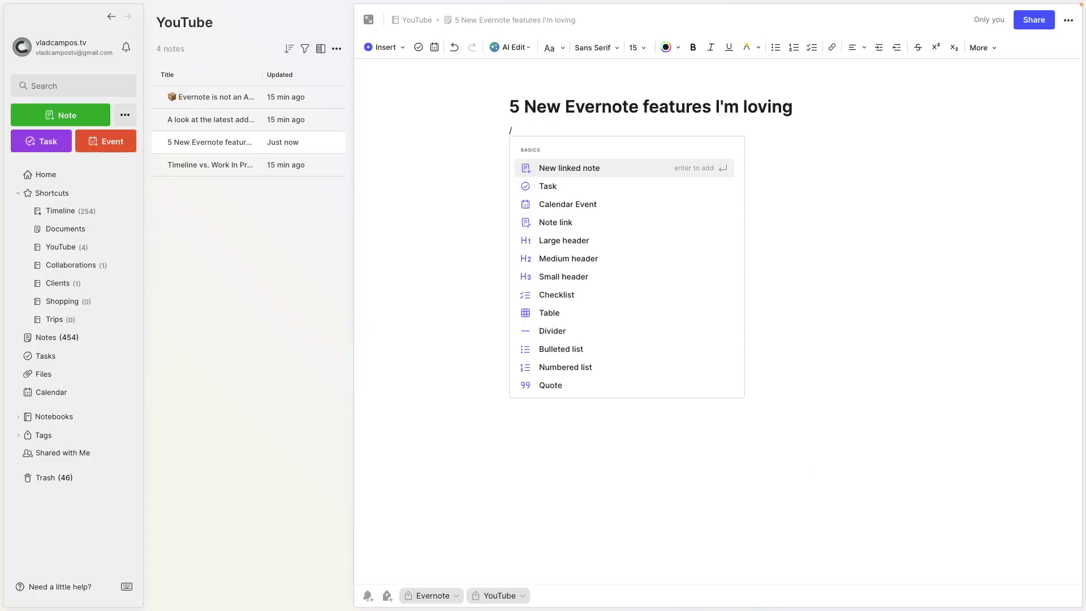
text(dat)
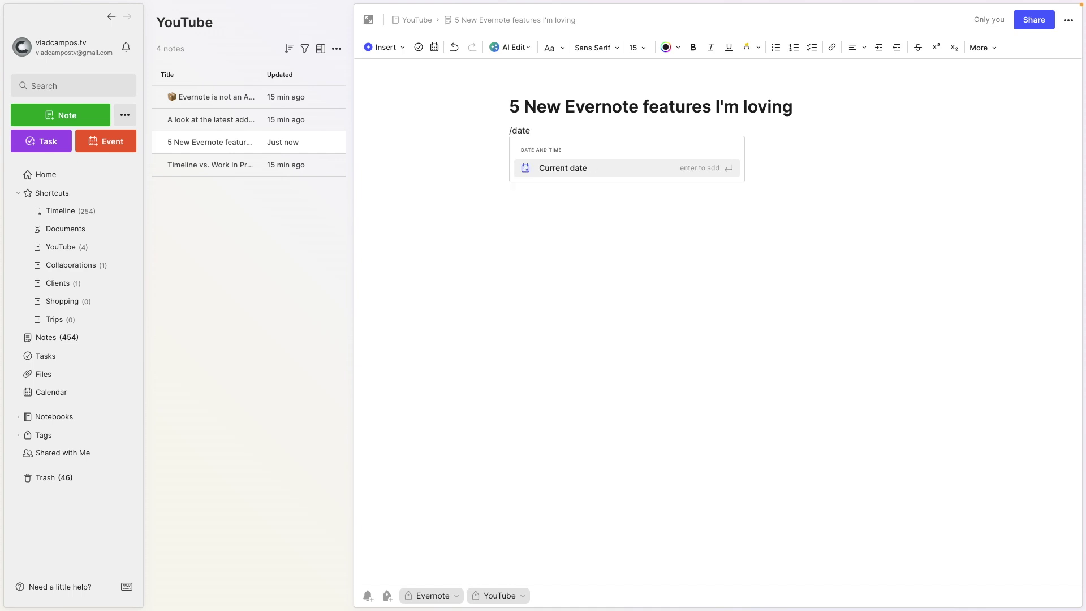
key(BackSpace)
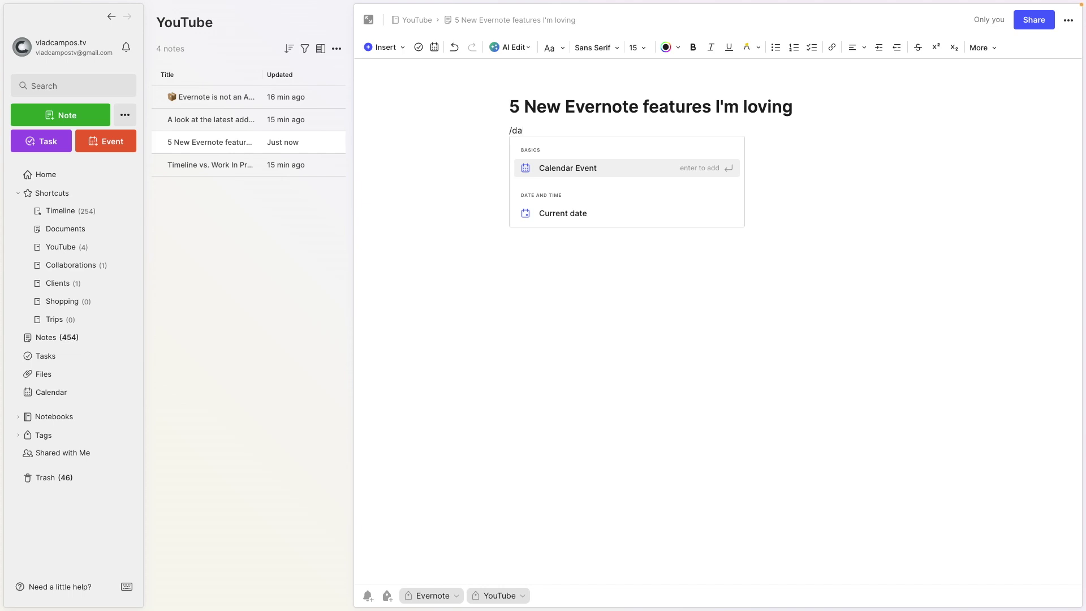
key(Down)
key(Up)
key(Down)
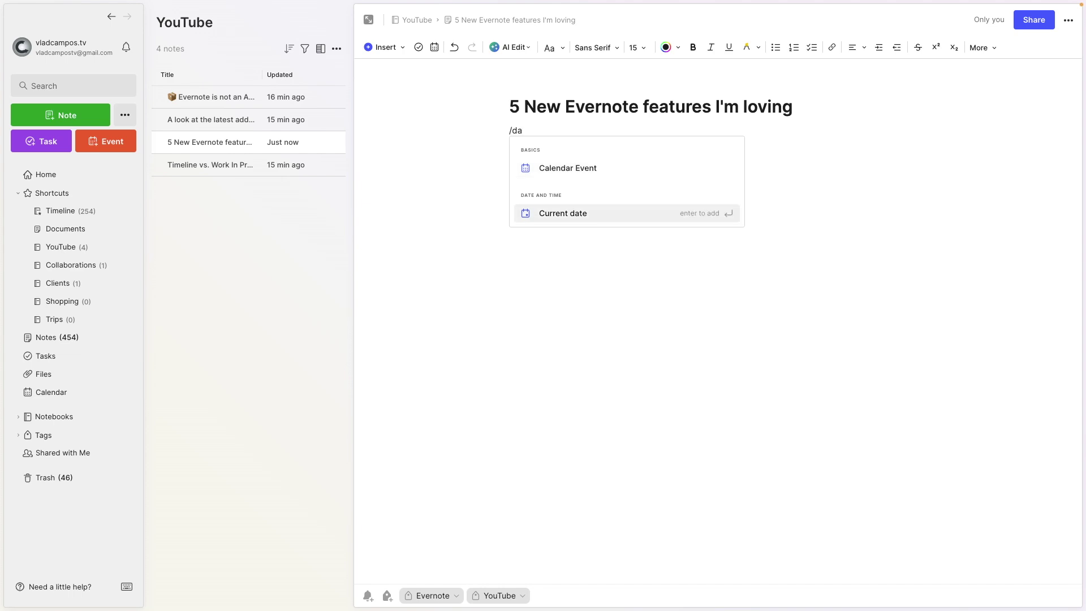
key(Return)
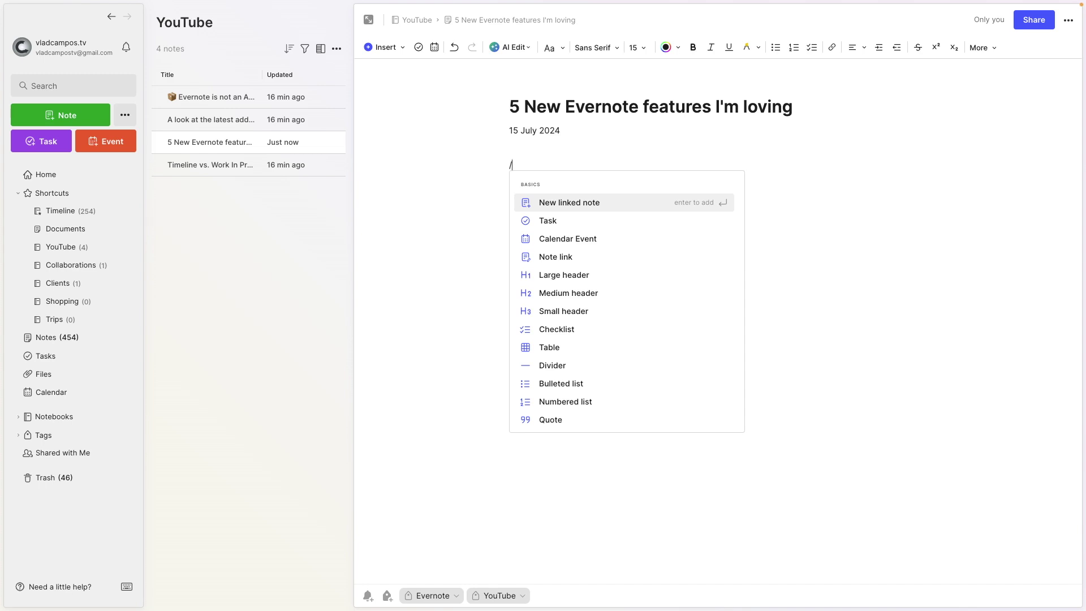
Insert the current time 10:40 beneath the date, then go to the Notebooks list
text(tim)
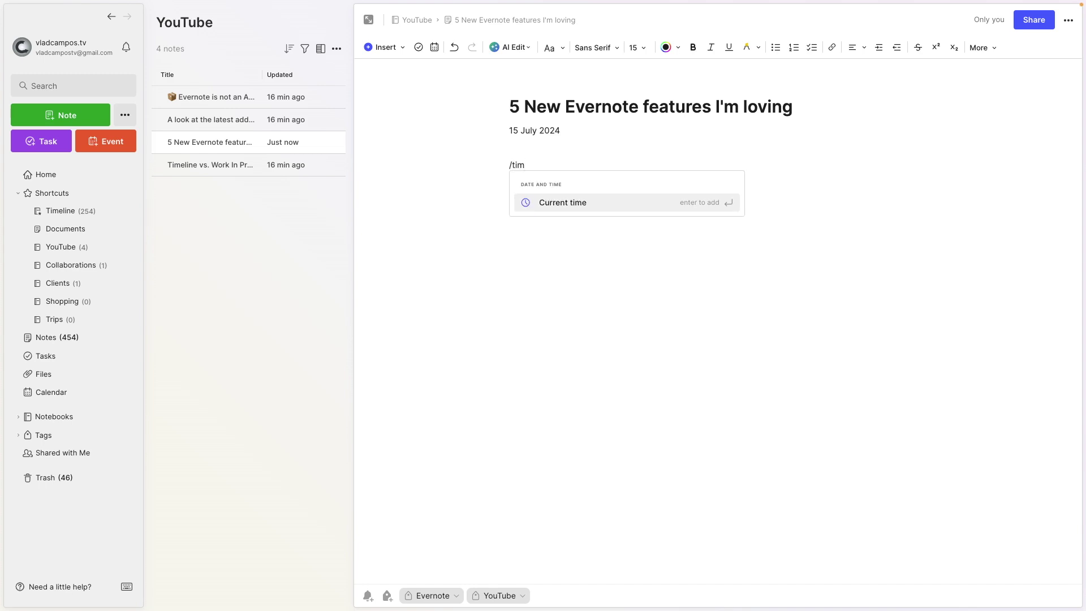
key(Return)
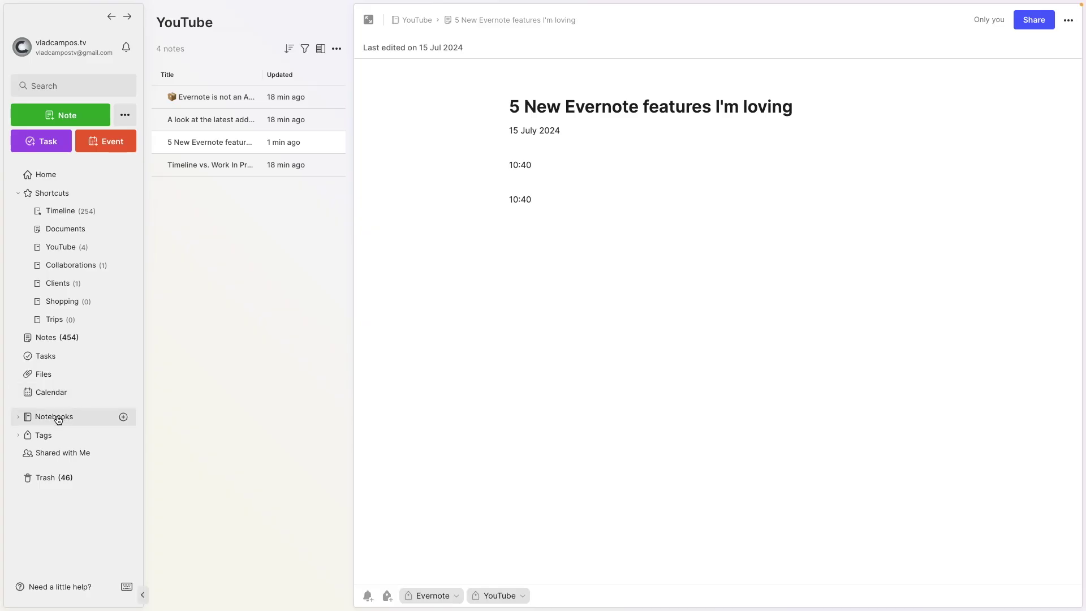
click(57, 419)
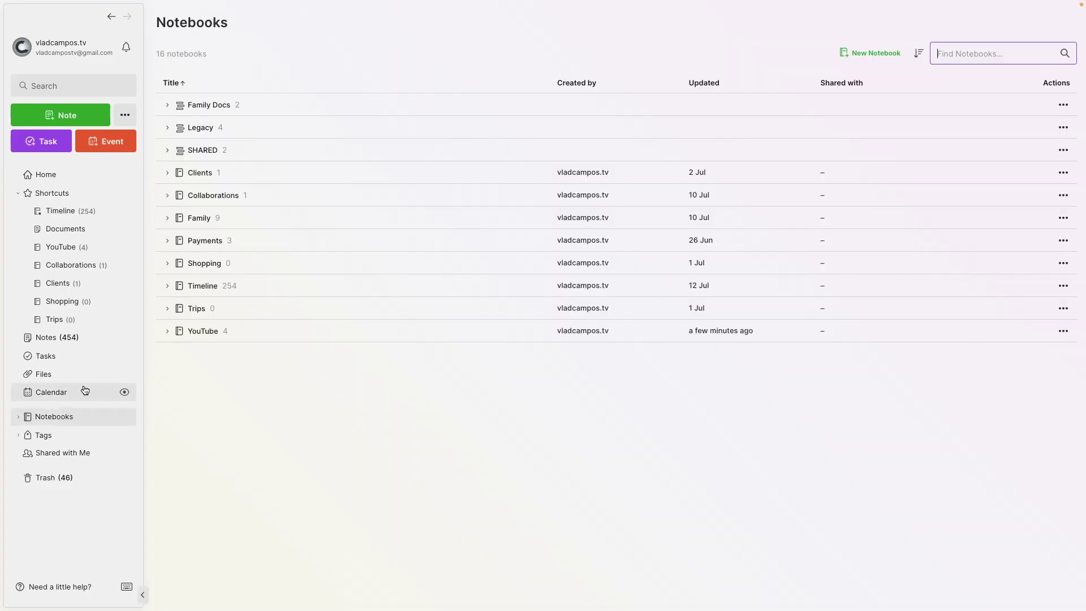
Go via the Family notebook to the YouTube notebook's note 'Evernote is not an Archive. It's a Timeline!'
click(195, 218)
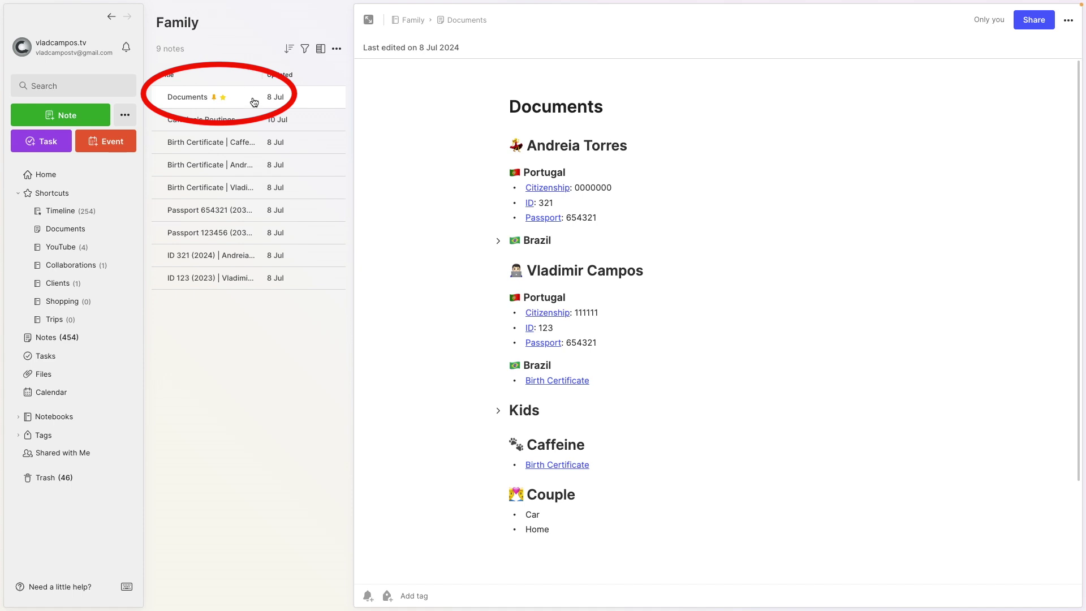
click(61, 247)
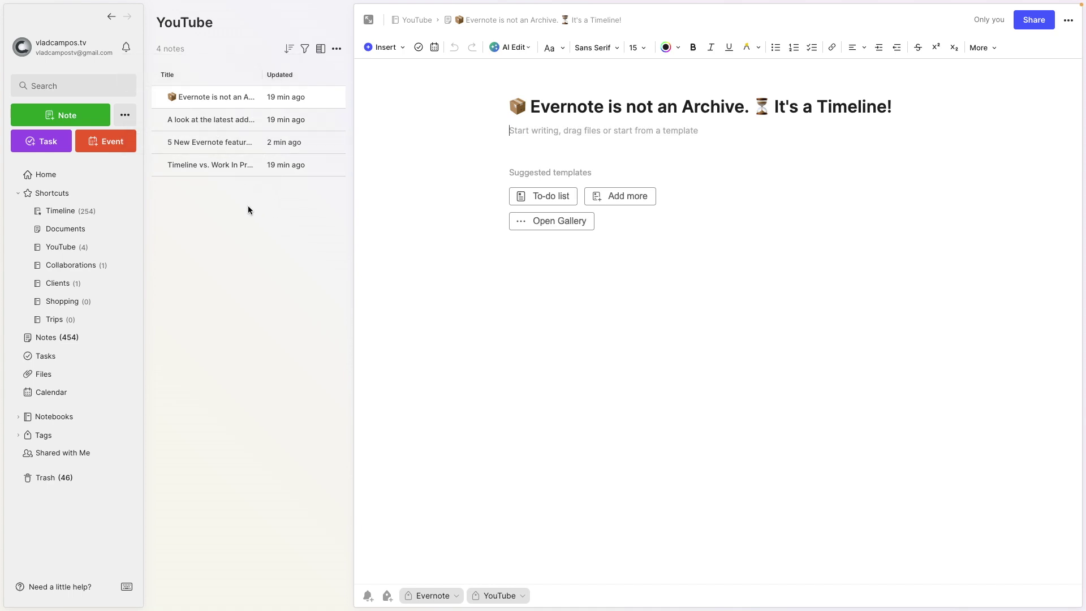
Pin '5 New Evernote features I'm loving' to the top of the YouTube notebook from its options
click(315, 150)
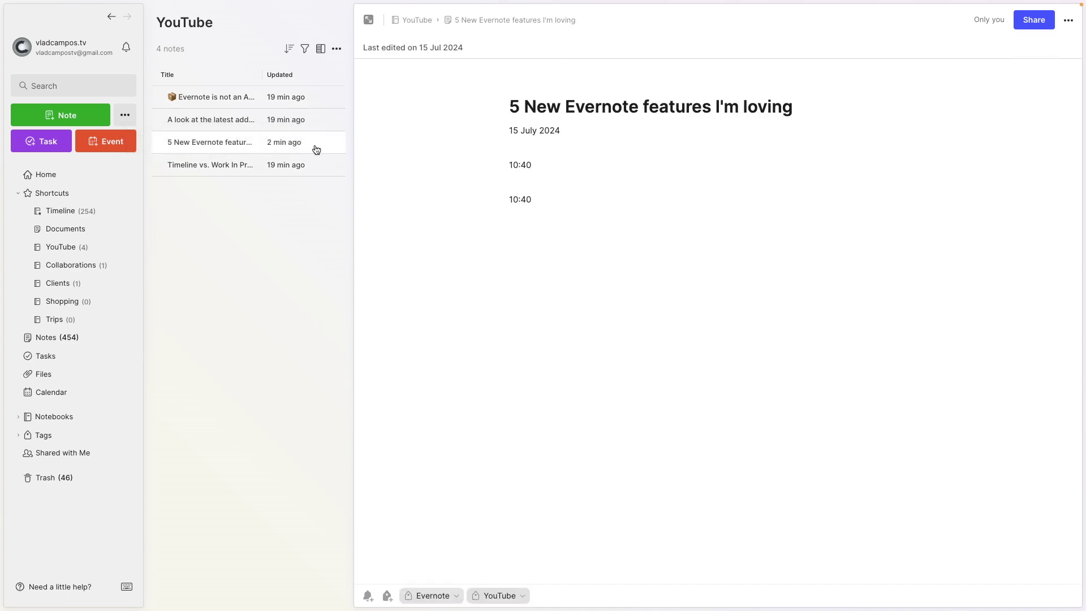
click(1068, 21)
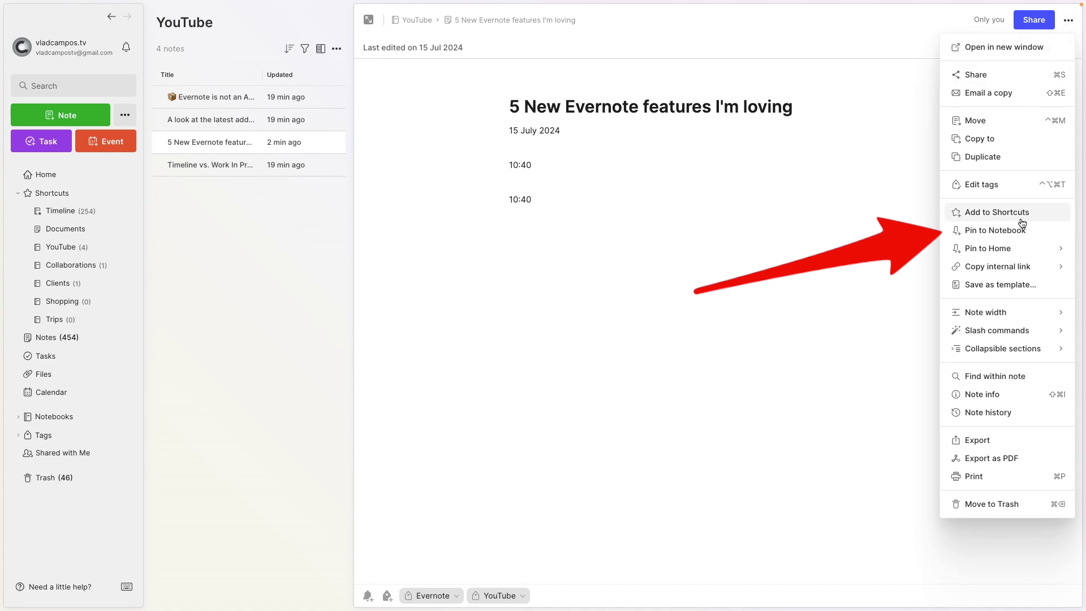
click(955, 230)
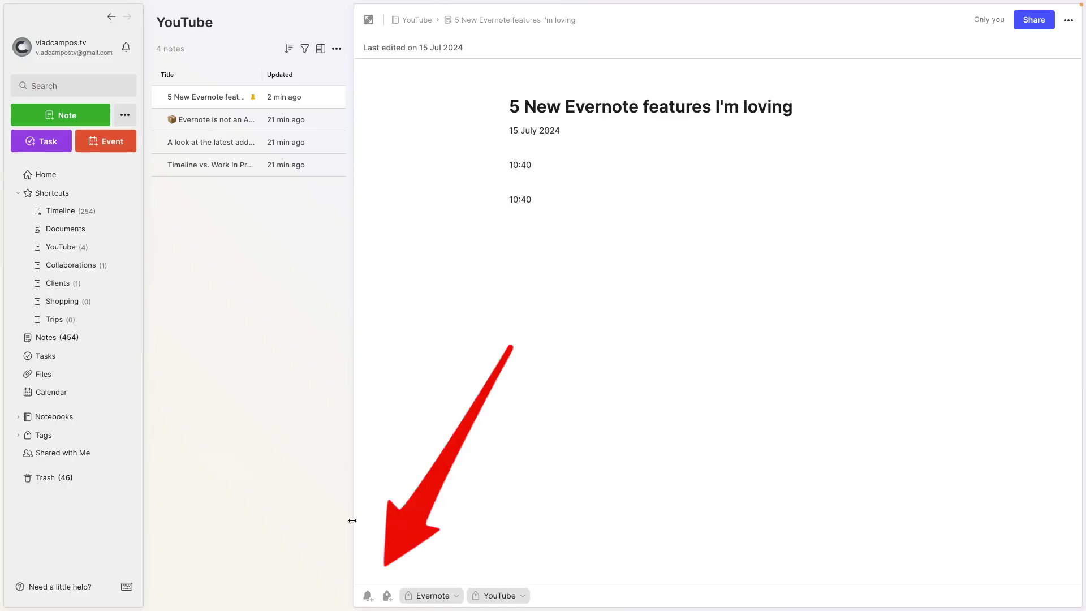
click(366, 593)
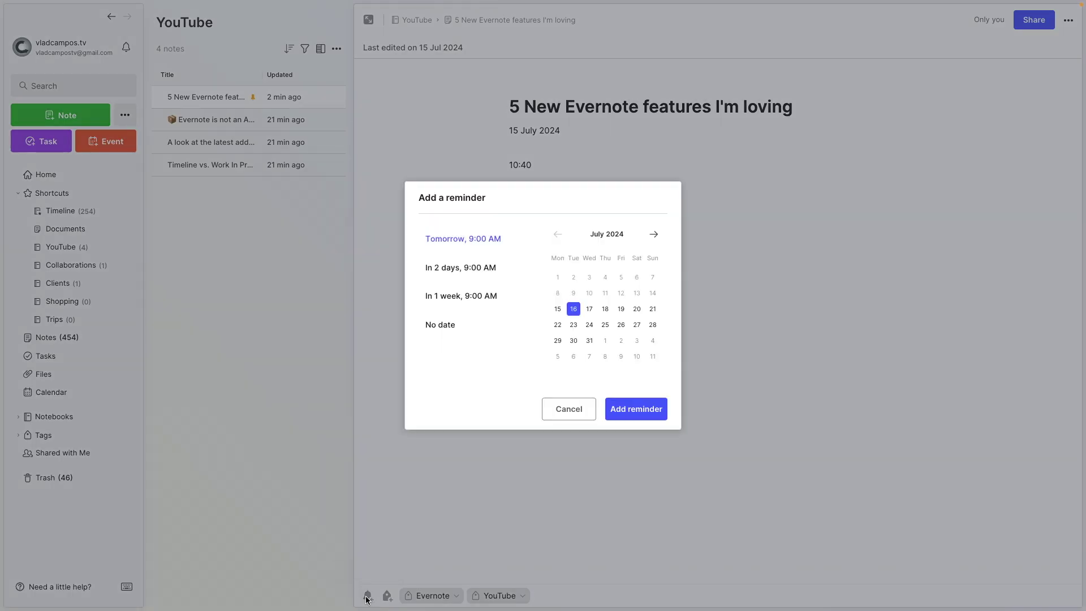
Set a no-date reminder on '5 New Evernote features I'm loving' and check the Reminders filter
click(451, 332)
click(622, 413)
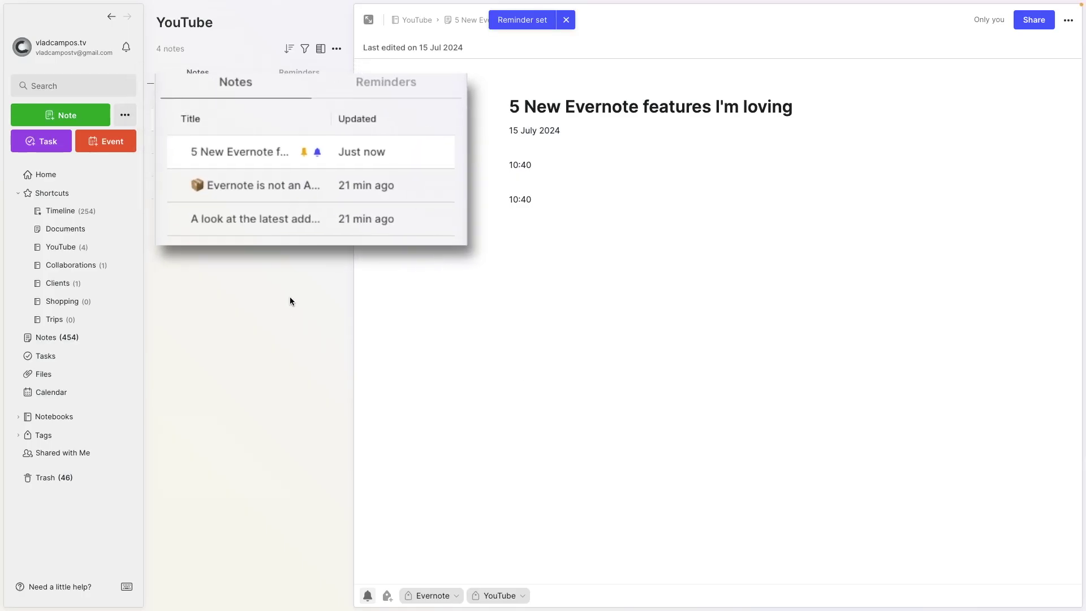
click(402, 88)
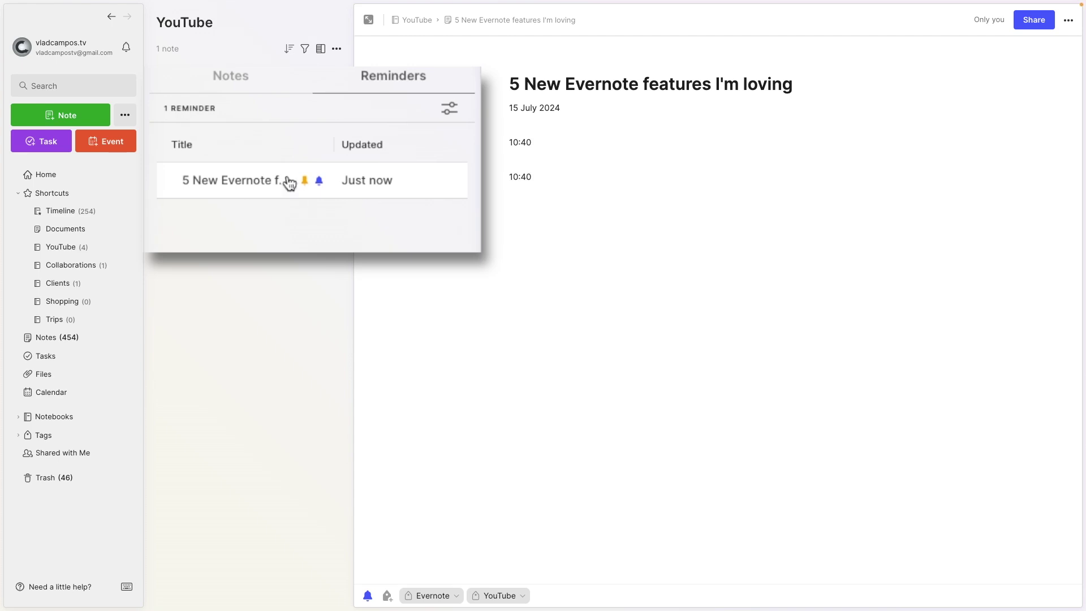
click(238, 90)
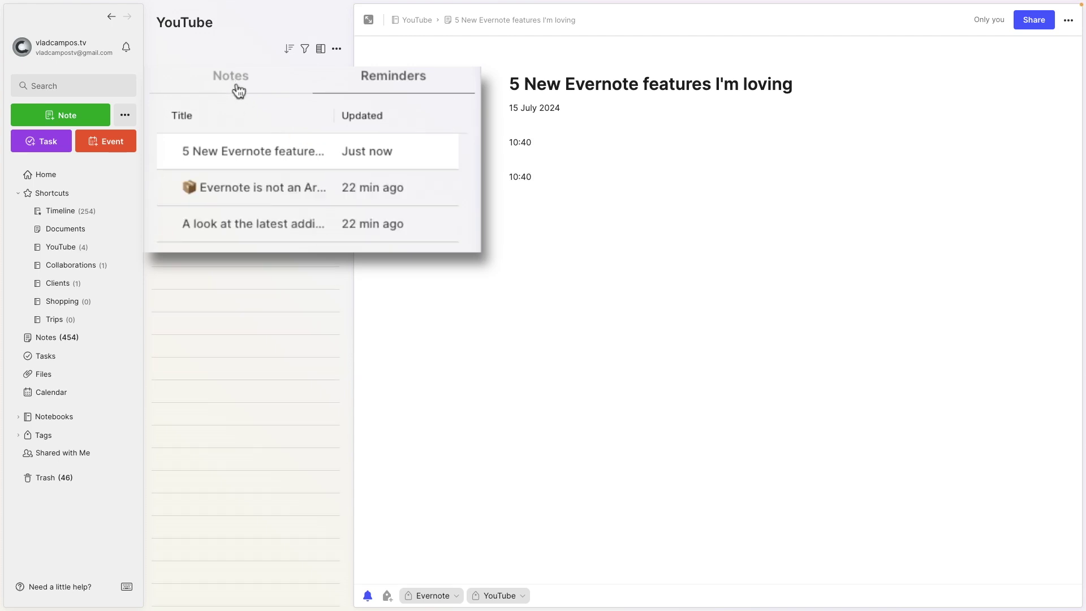
Add a no-date reminder to 'Evernote is not an Archive' and confirm both notes show under Reminders
click(266, 188)
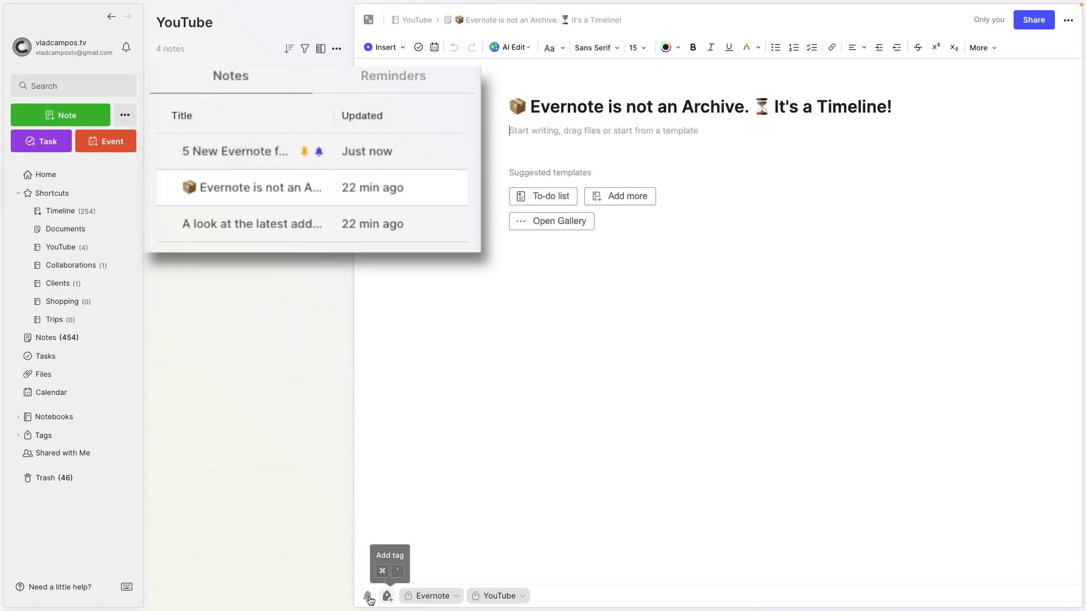
click(386, 595)
click(446, 324)
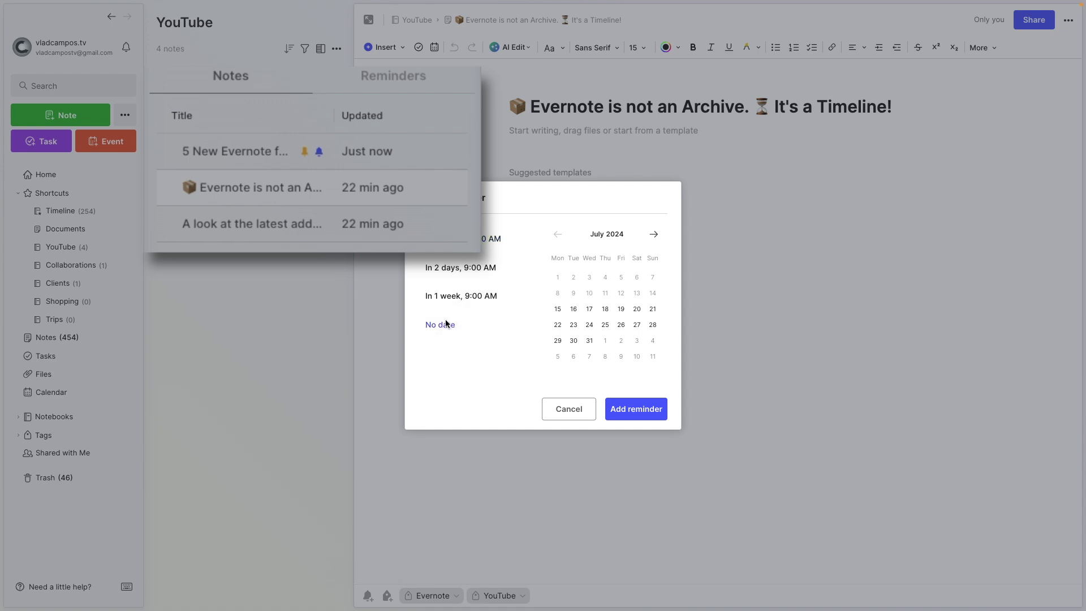
click(637, 407)
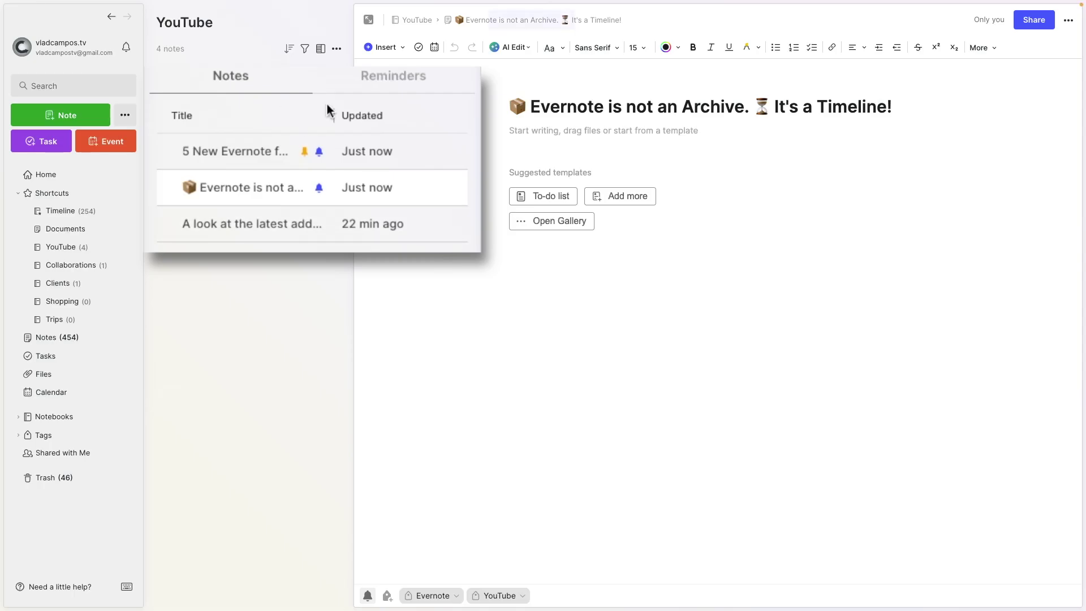
click(398, 86)
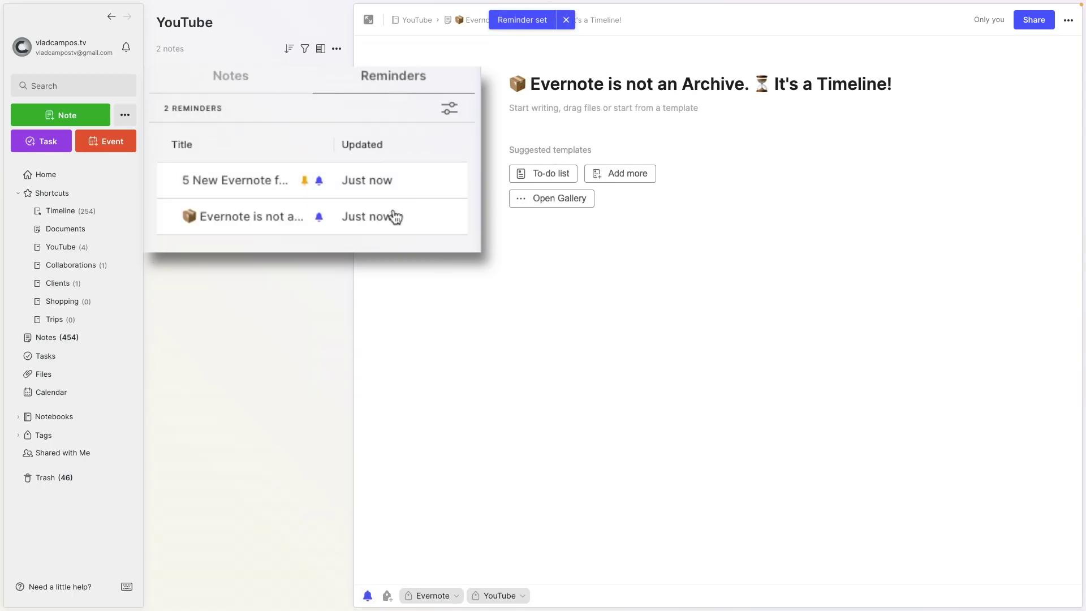
click(260, 87)
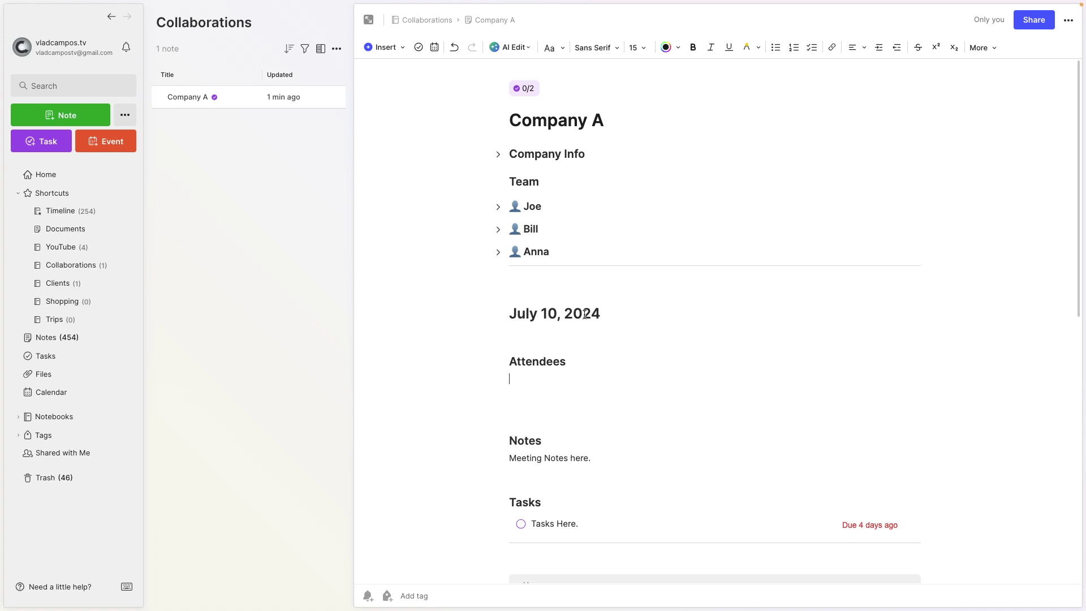
Expand and collapse the Company Info, Joe and Bill toggle sections in the Company A note
click(498, 156)
click(498, 156)
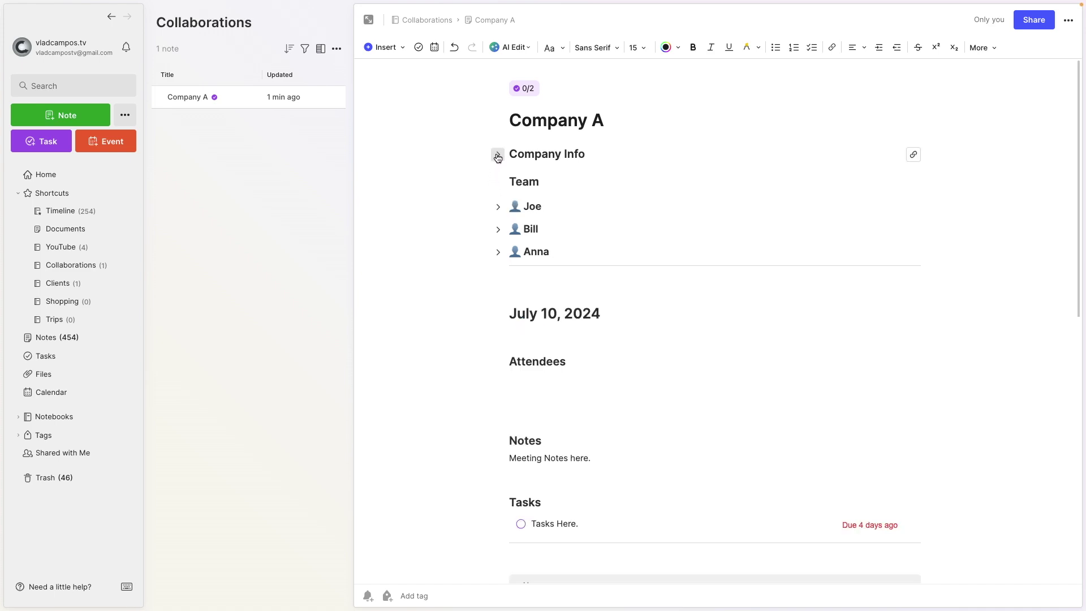
click(497, 205)
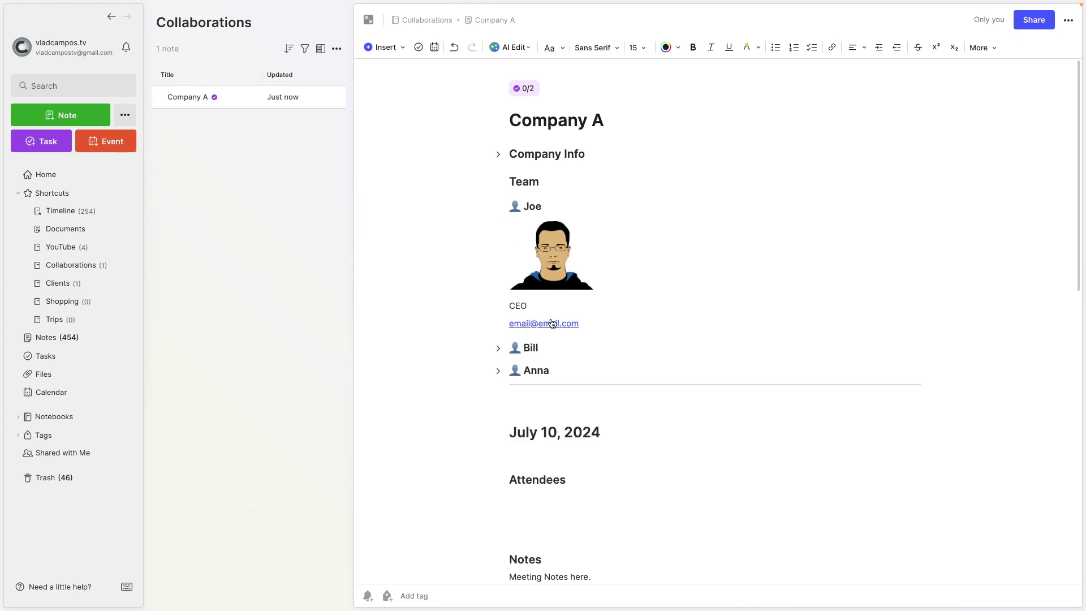
click(497, 206)
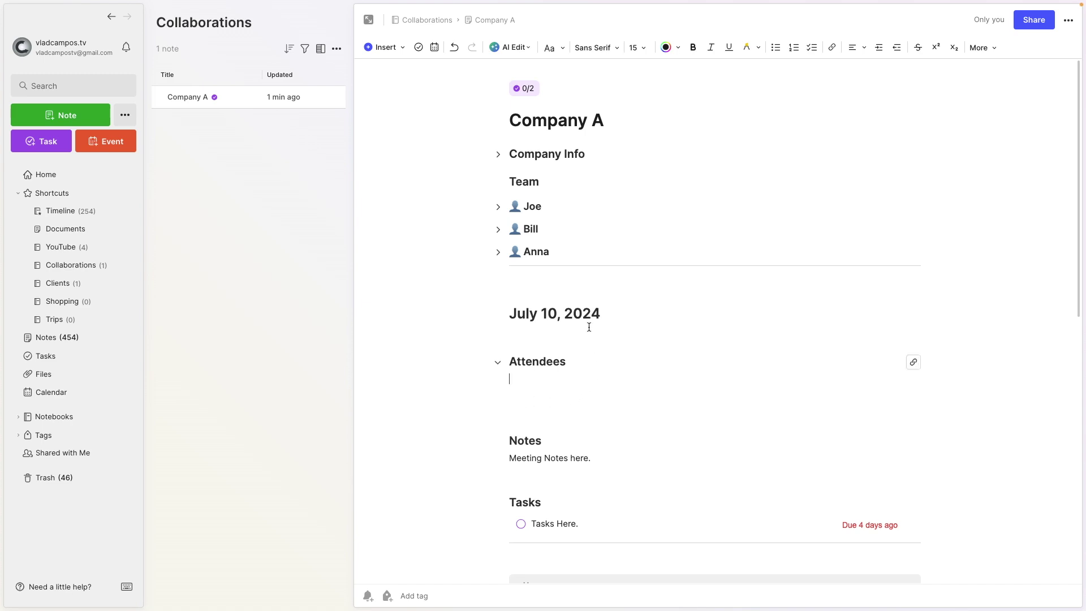
click(498, 155)
click(497, 155)
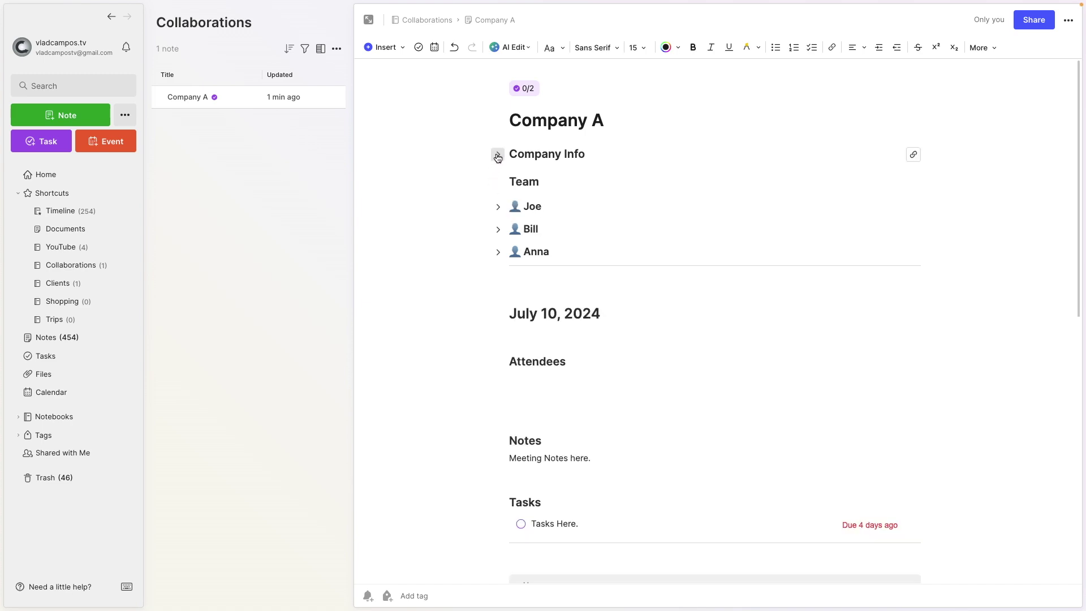
click(497, 207)
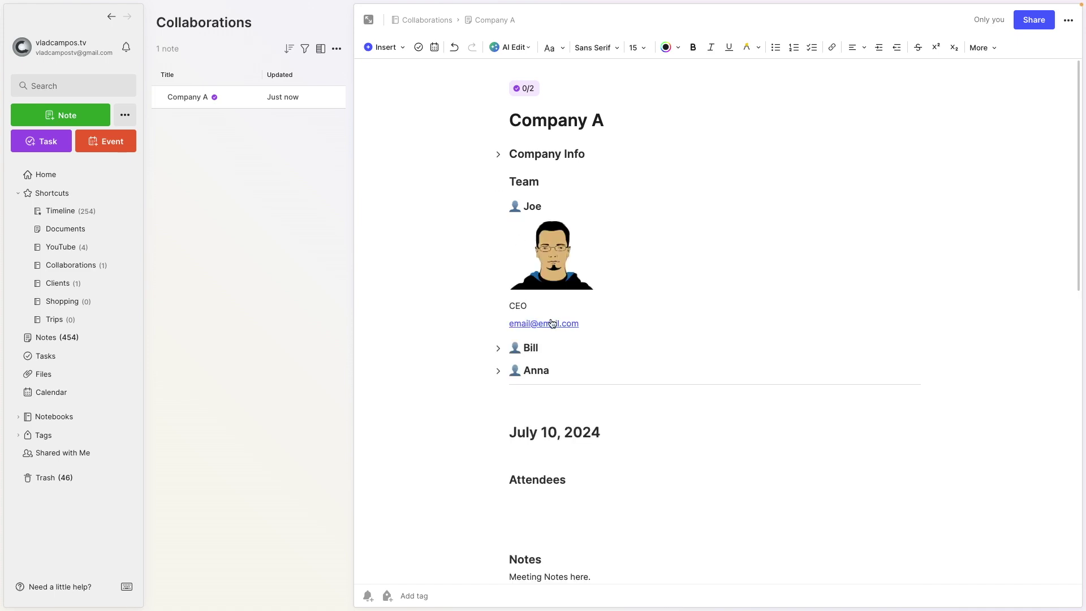
click(498, 206)
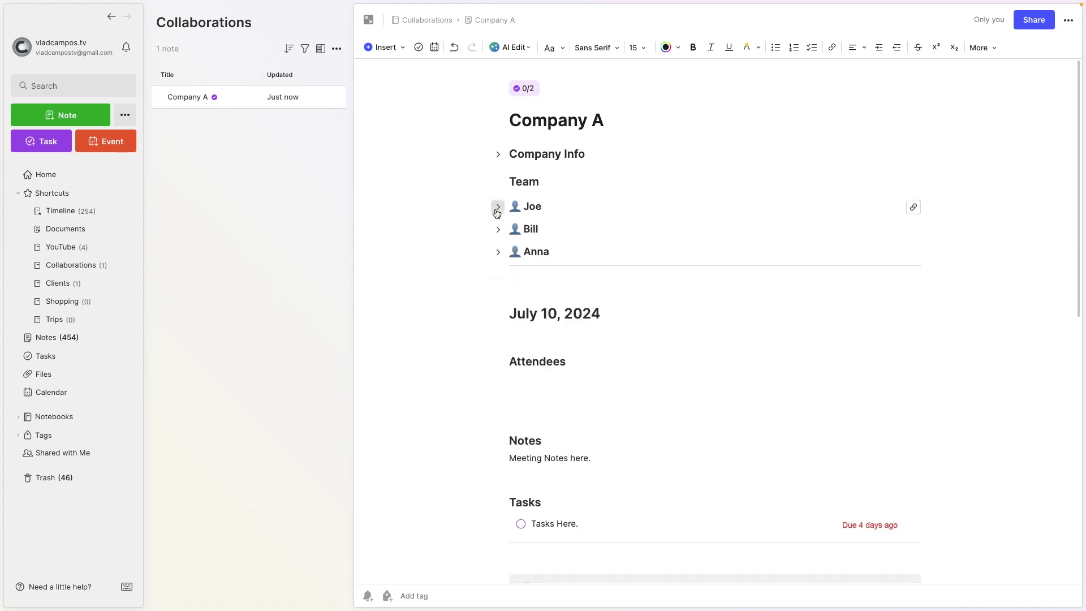
click(498, 229)
click(498, 229)
Make the Anna line a bullet and link it to the copied anchor of Anna's heading
key(ctrl+shift+b)
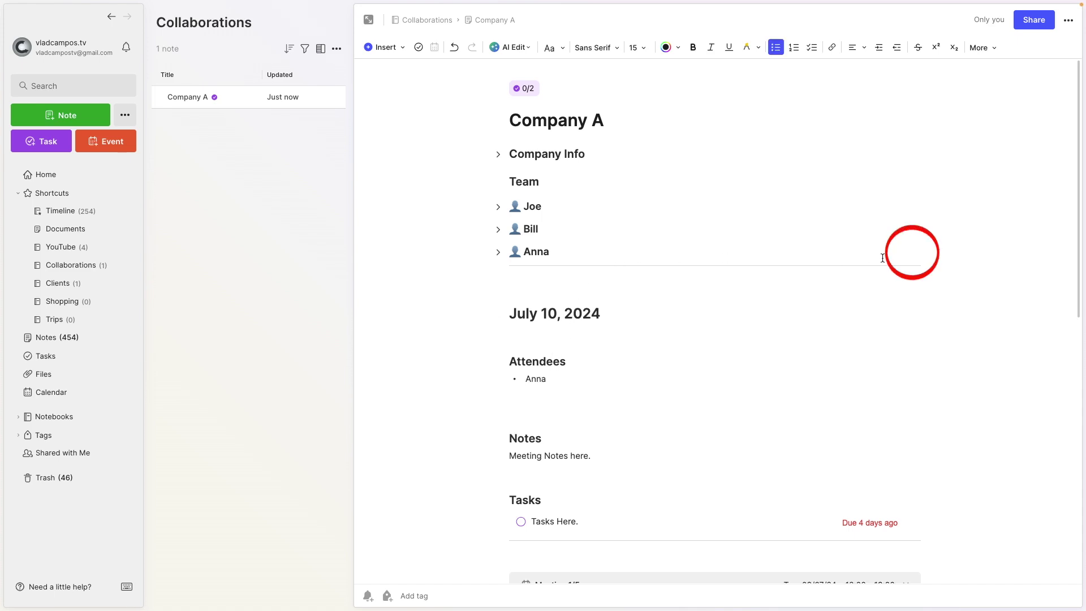
click(914, 255)
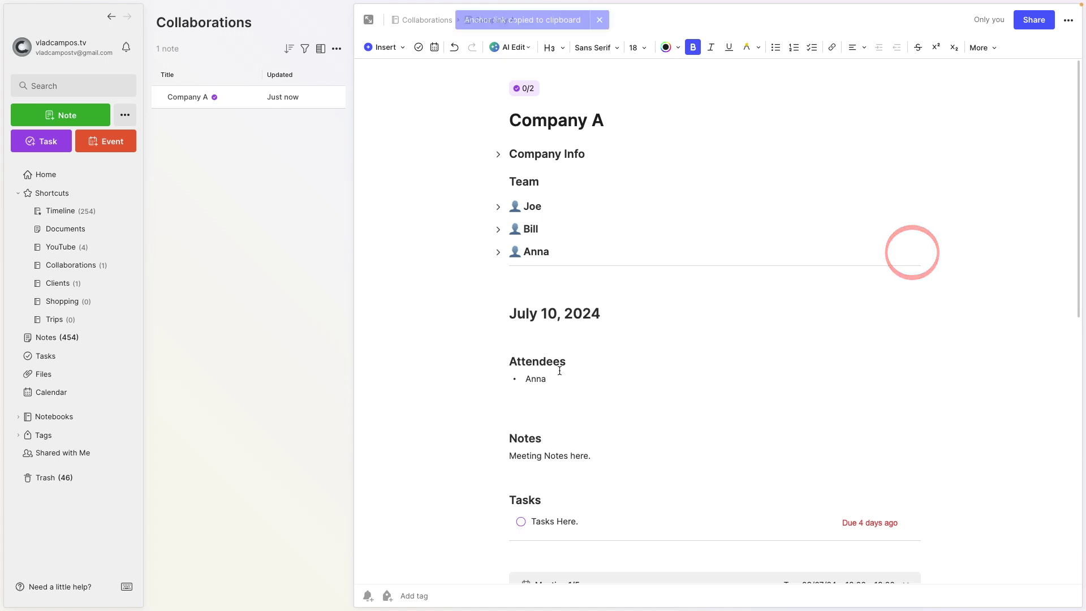
double_click(536, 378)
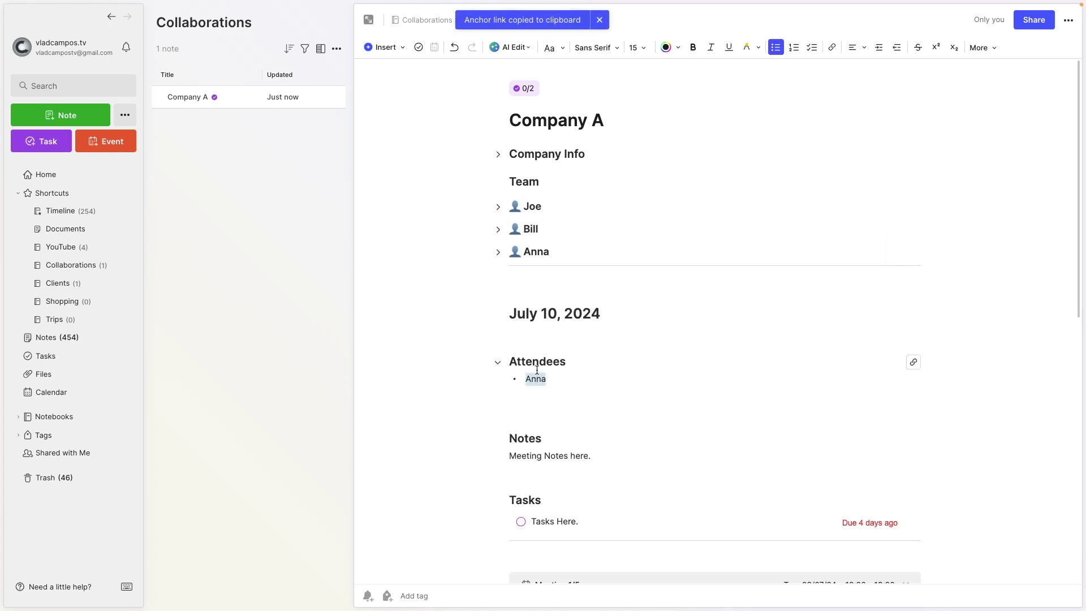
key(ctrl+k)
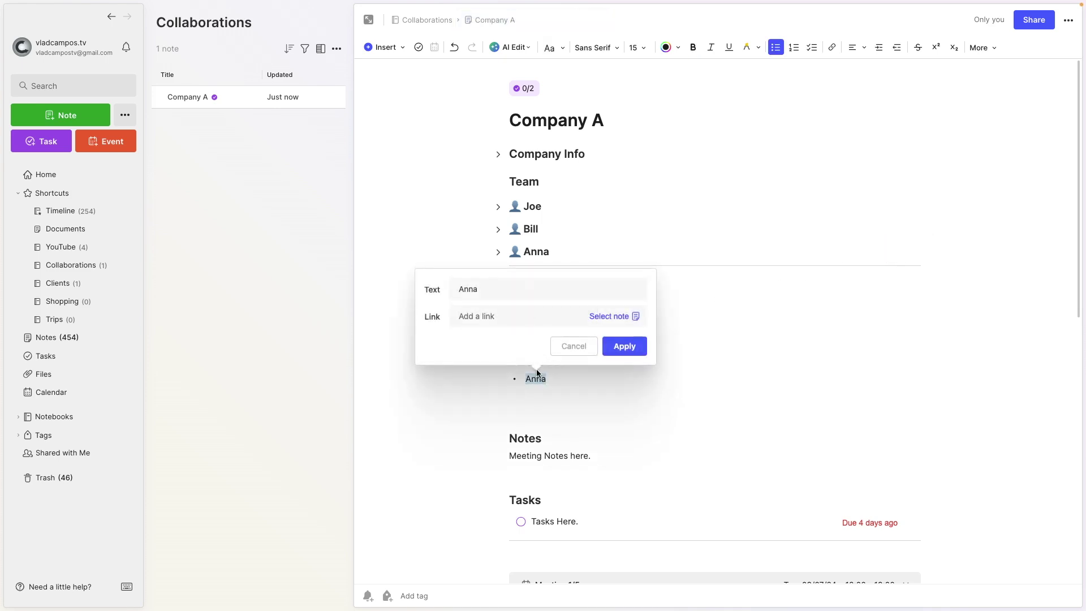
key(ctrl+v)
click(624, 346)
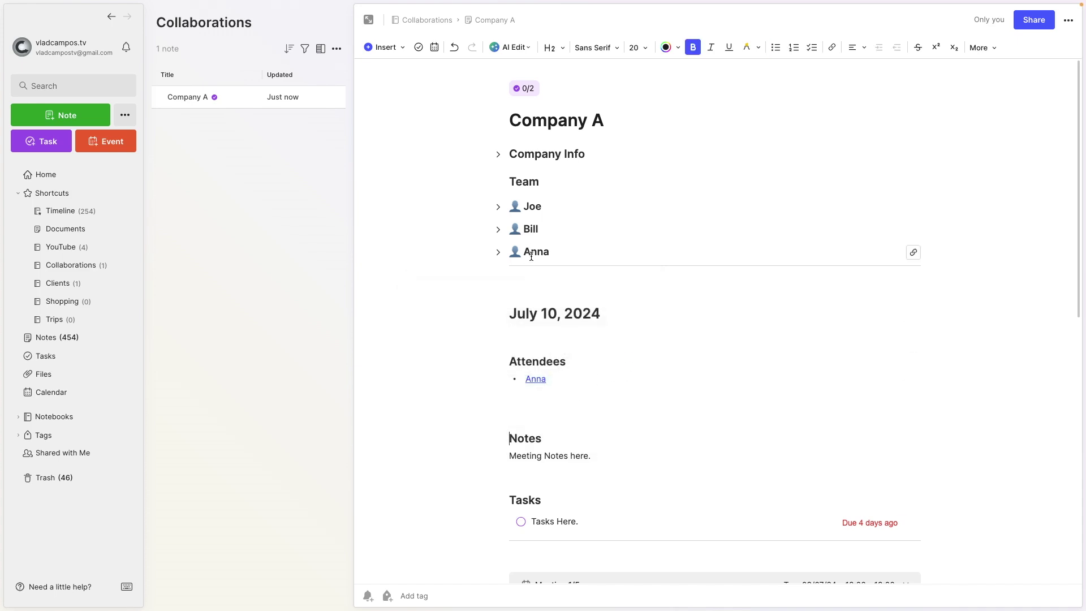
Delete Anna's full card from the meeting's Attendees list
click(497, 252)
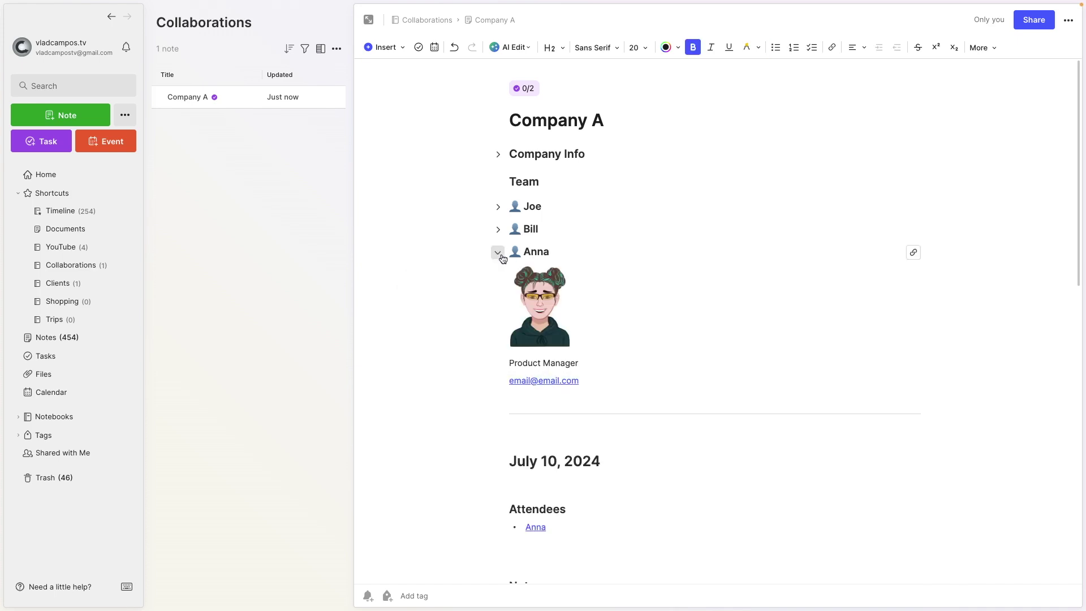
click(498, 252)
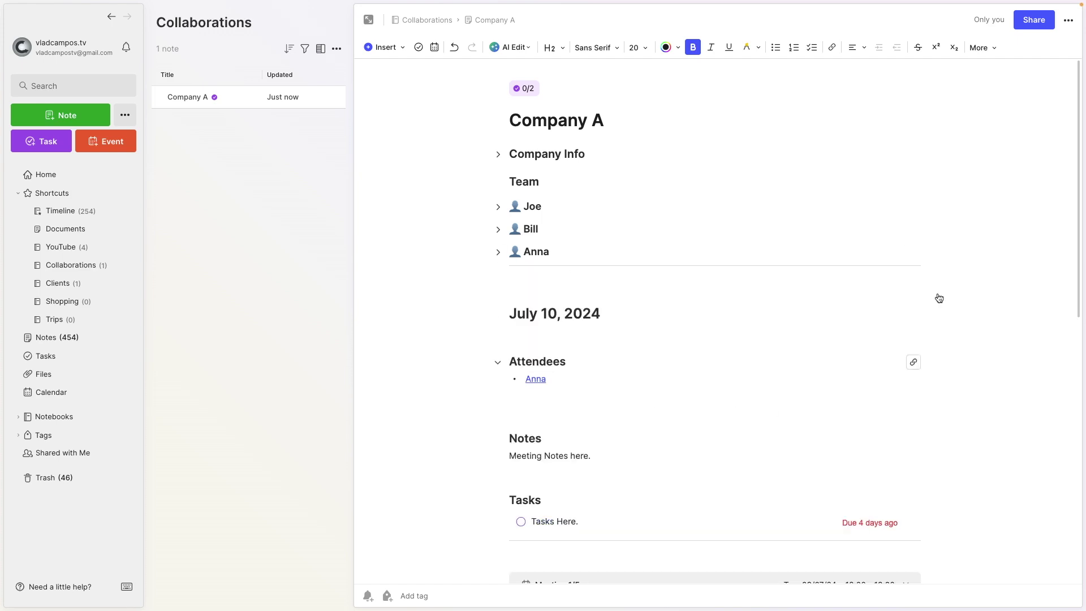
scroll(1078, 182, down, 5)
scroll(1071, 373, down, 2)
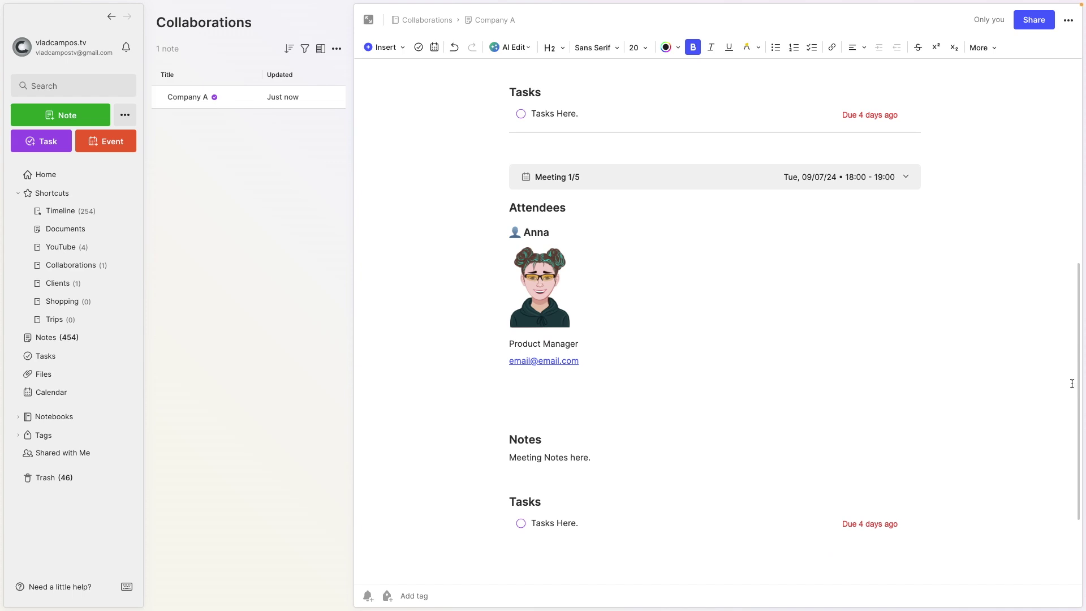
drag(567, 382, 497, 237)
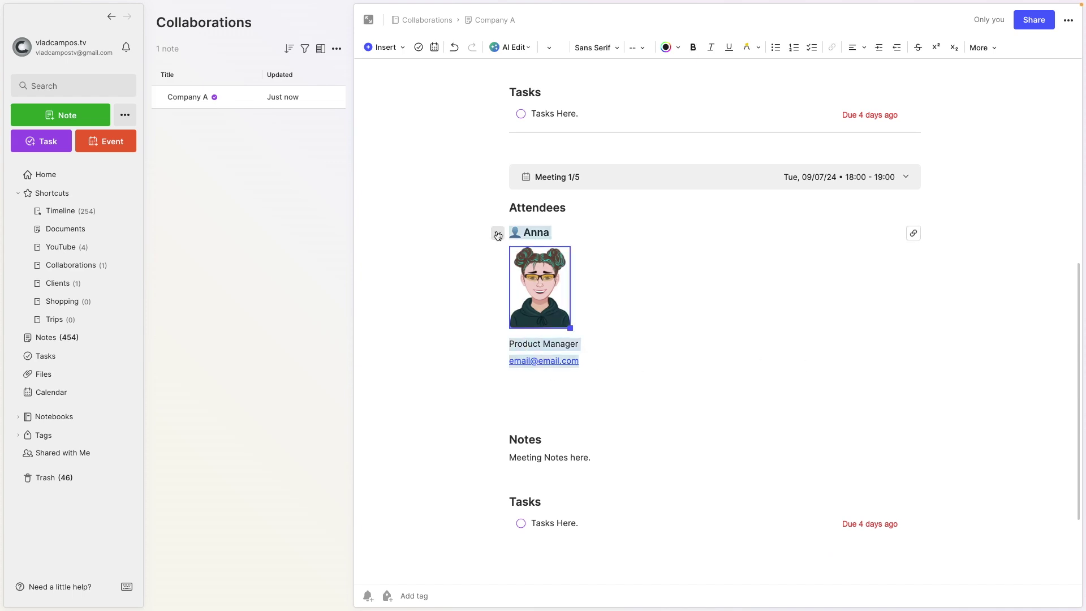
key(BackSpace)
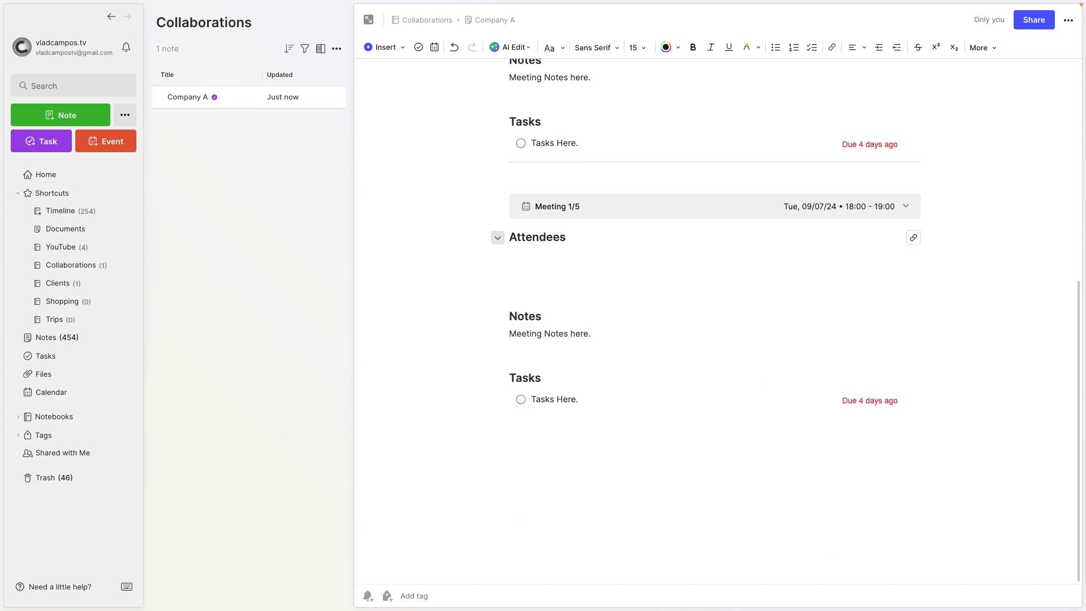
Replace it with a bulleted Anna link to her heading and test that the link jumps there
text(-)
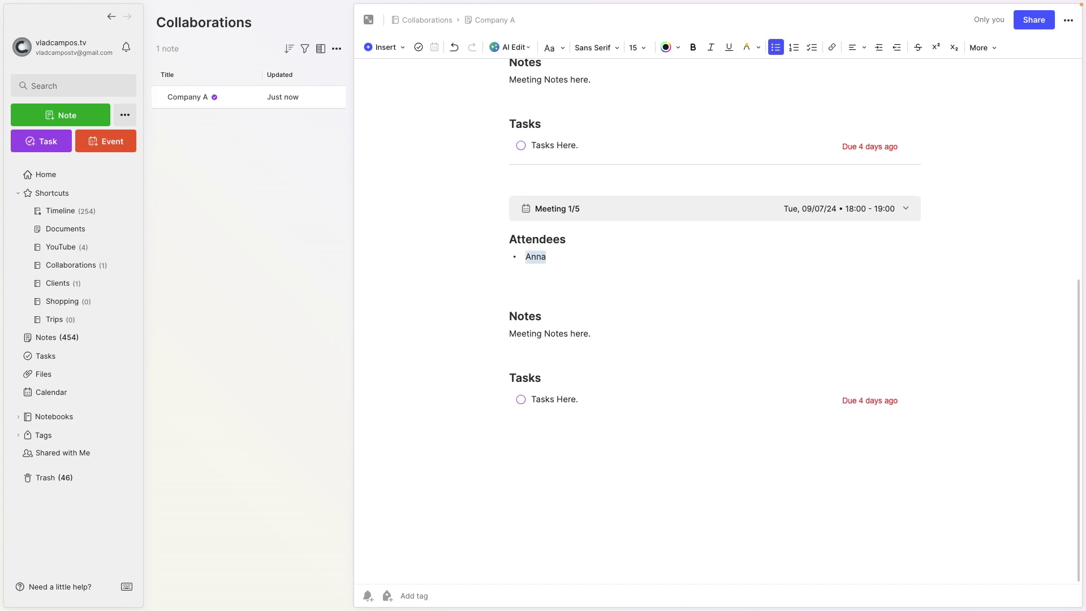
key(ctrl+k)
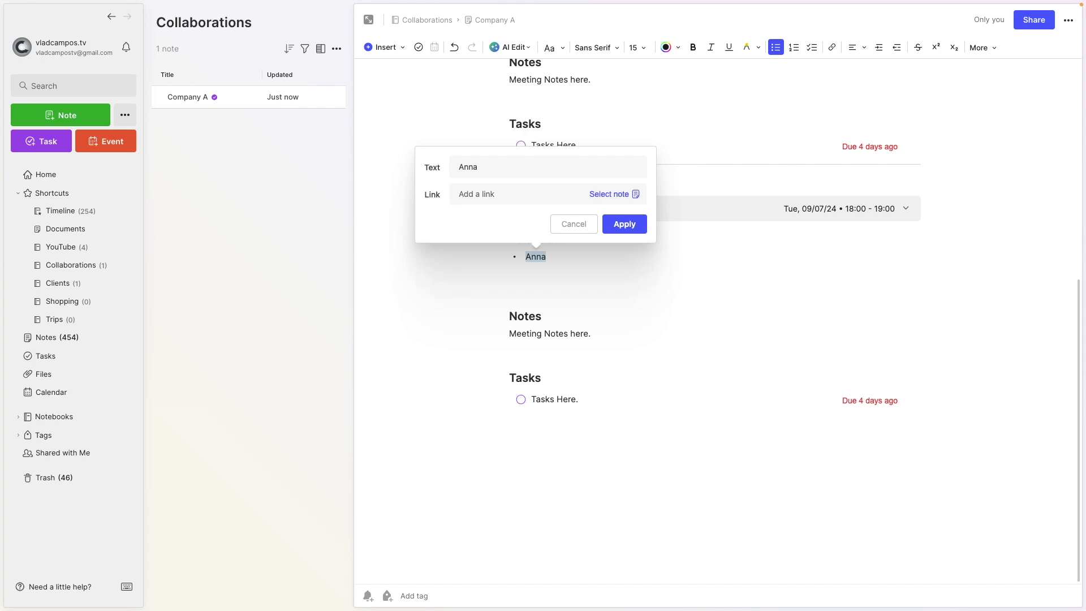
key(ctrl+v)
click(623, 228)
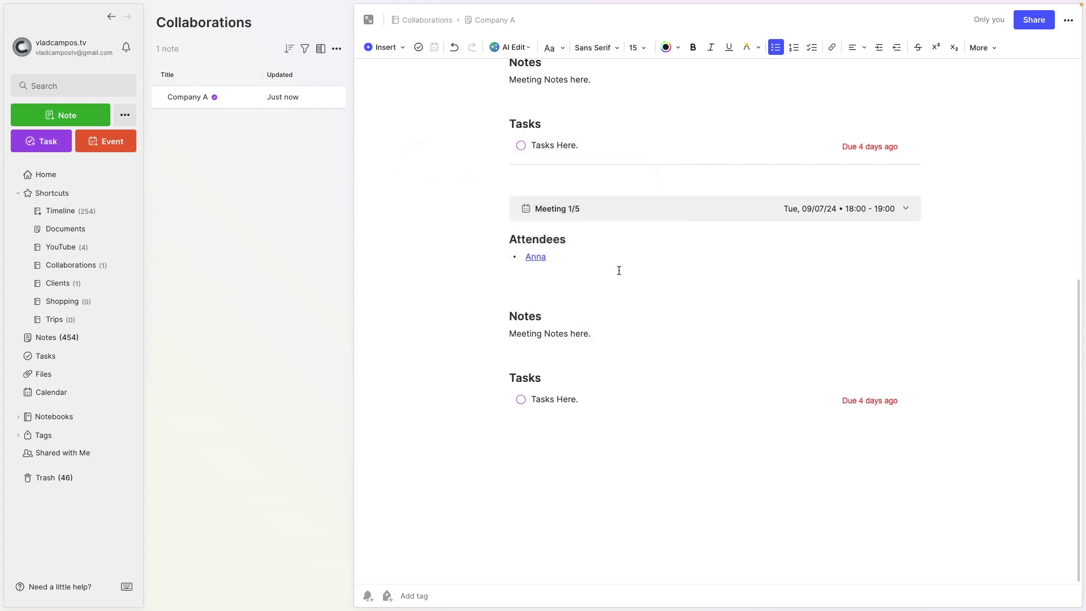
click(536, 257)
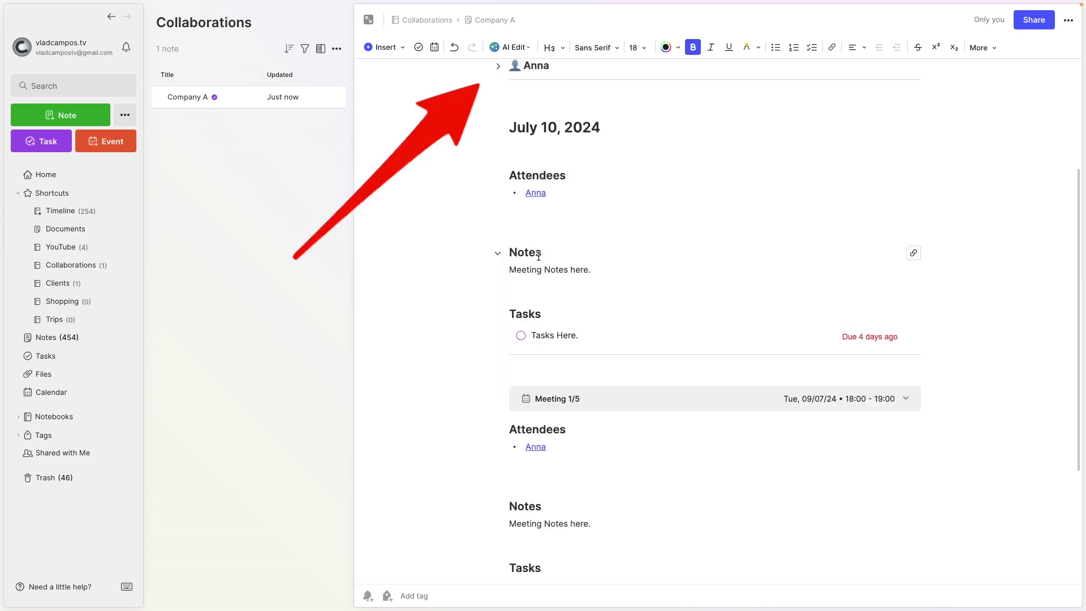
click(498, 66)
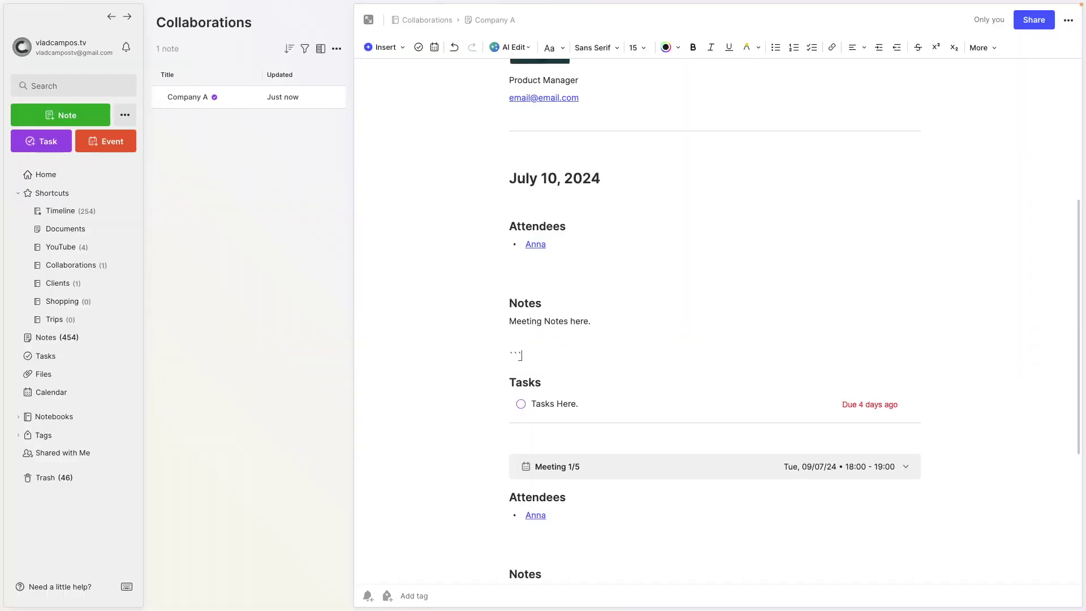
Create a code block holding 'Past that info here.' and '<bold>', with its language set to HTML, XML
key(Return)
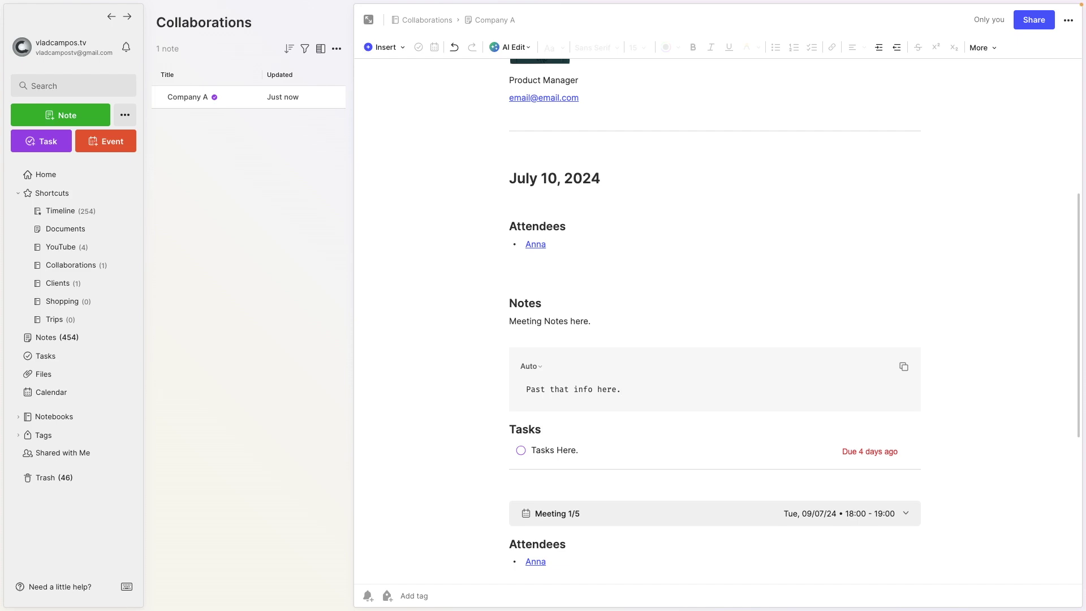
key(Return)
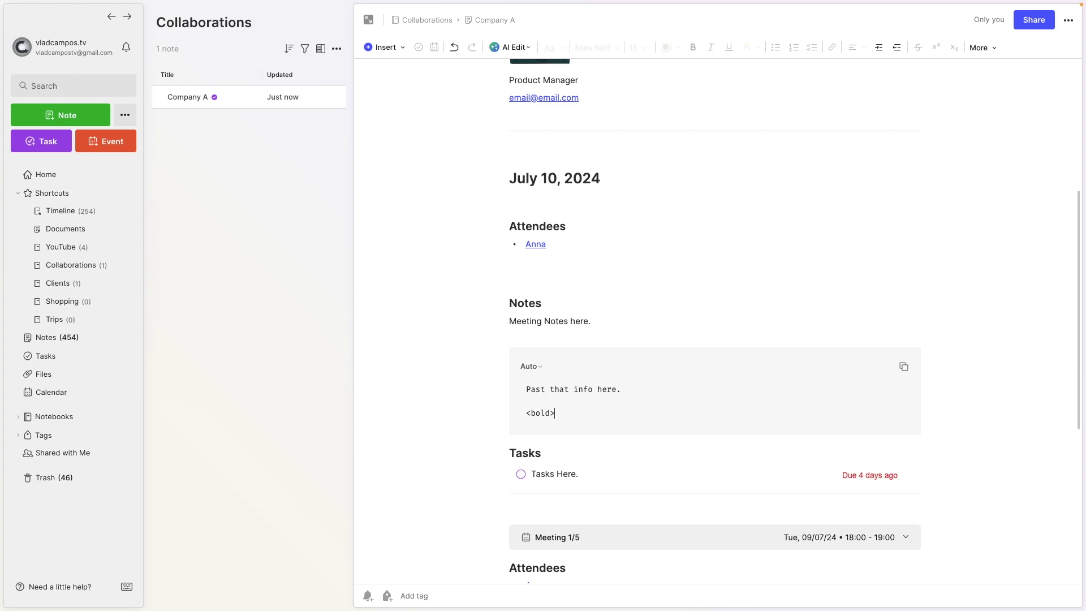
click(545, 369)
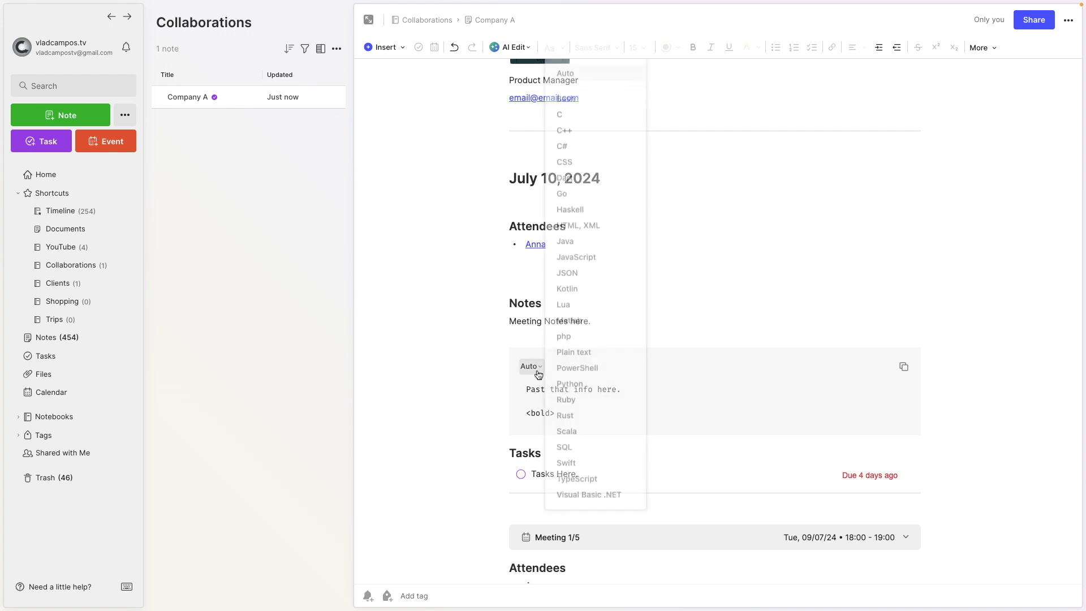
click(589, 228)
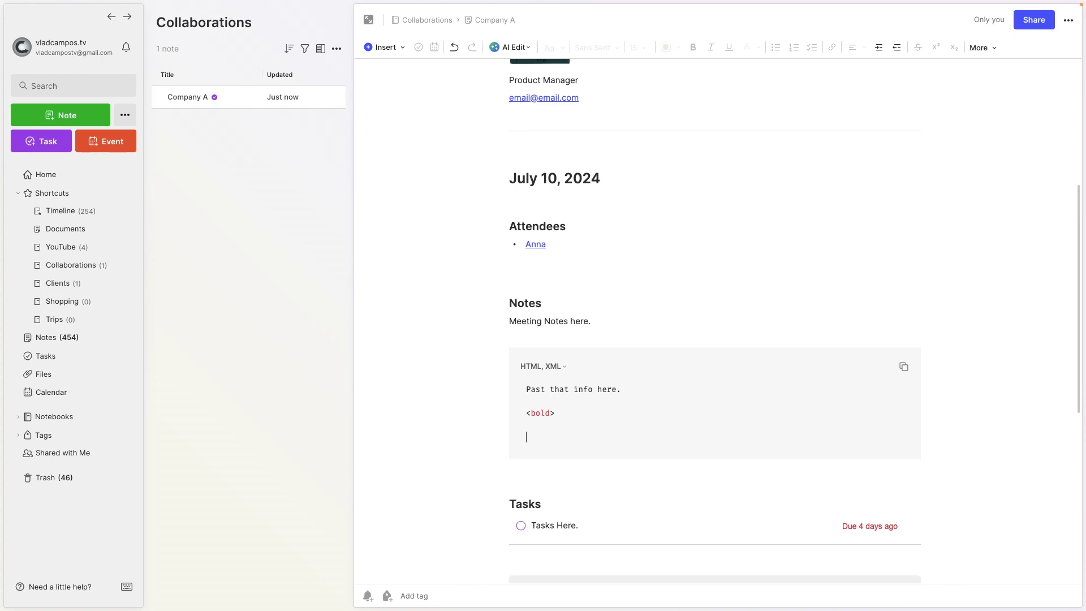
Below the code block, insert a Quote block via /qu reading 'Client's info here.'
key(Return)
key(BackSpace)
key(BackSpace)
key(BackSpace)
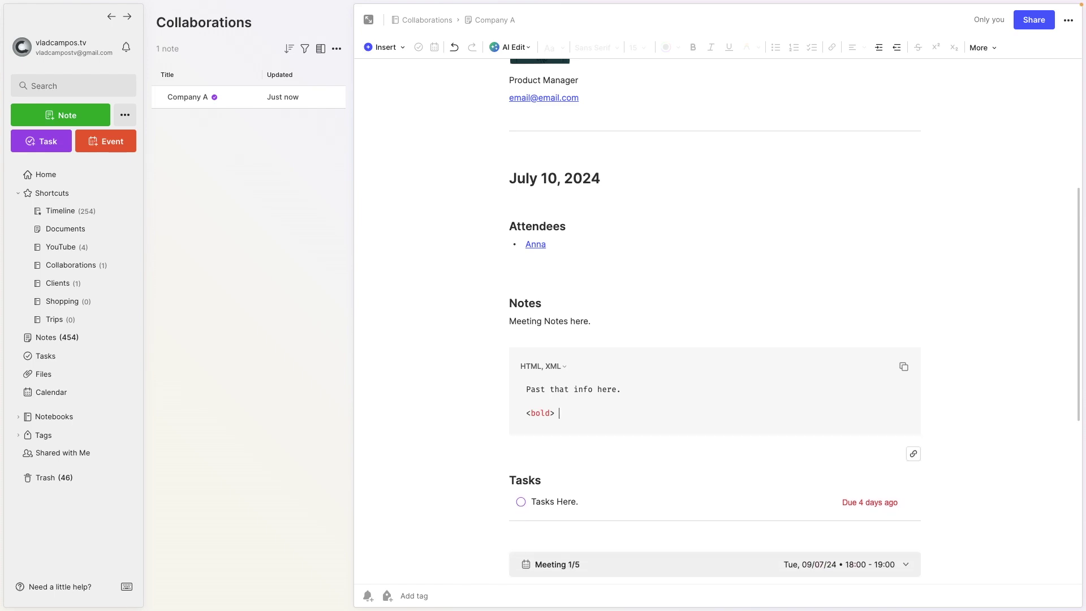
click(562, 454)
key(Return)
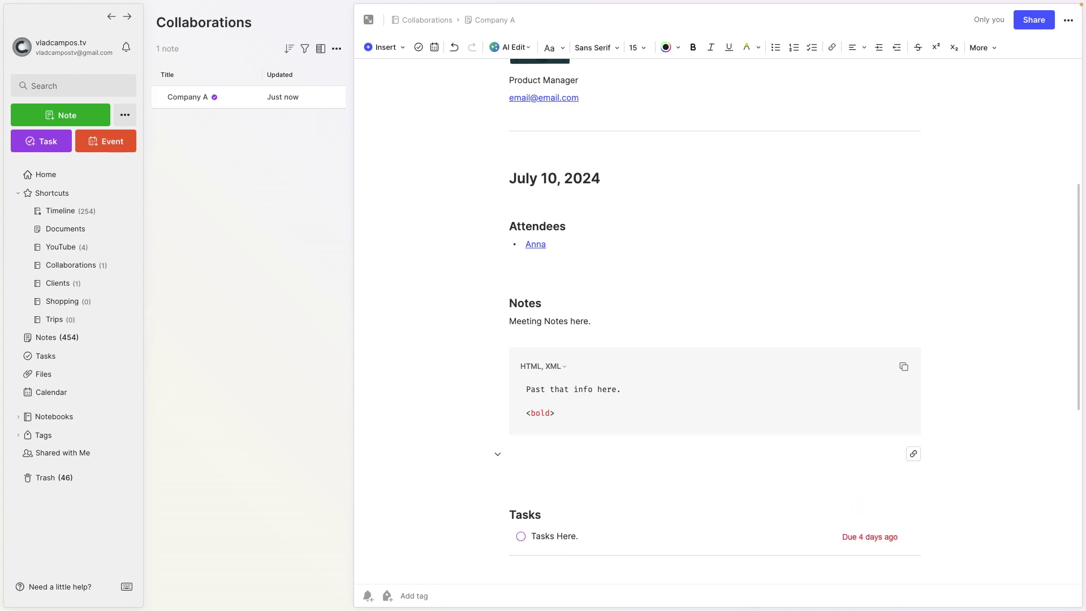
text(/)
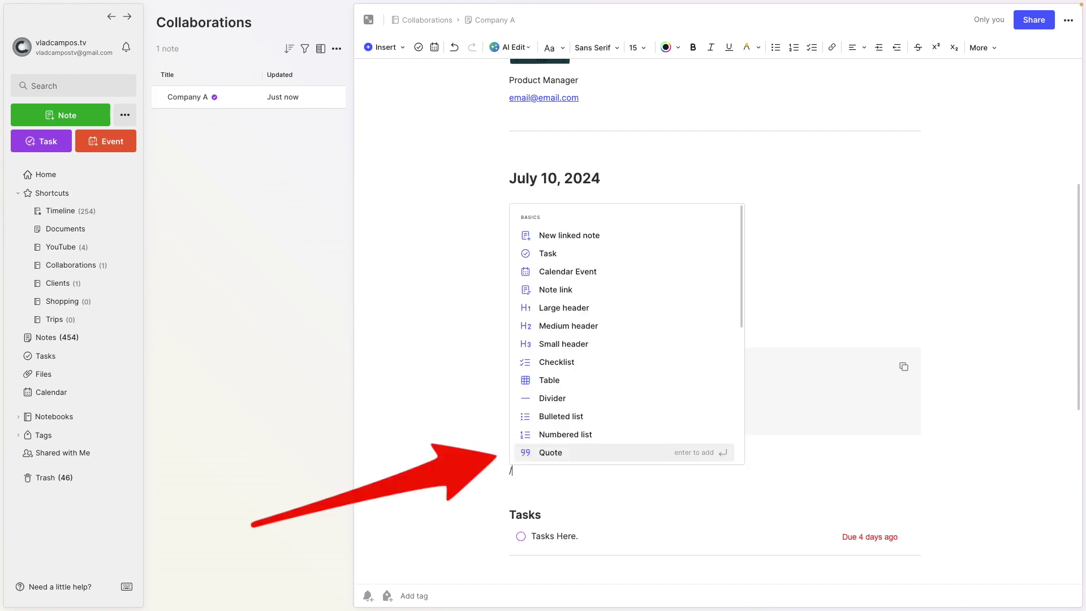
text(qu)
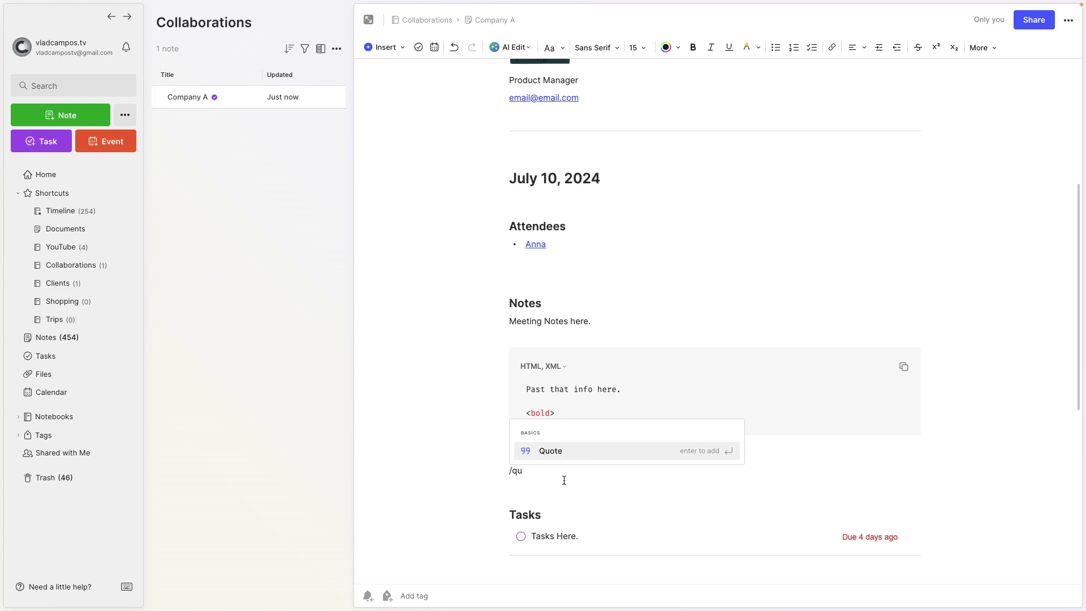
click(558, 455)
text(Client's info here.)
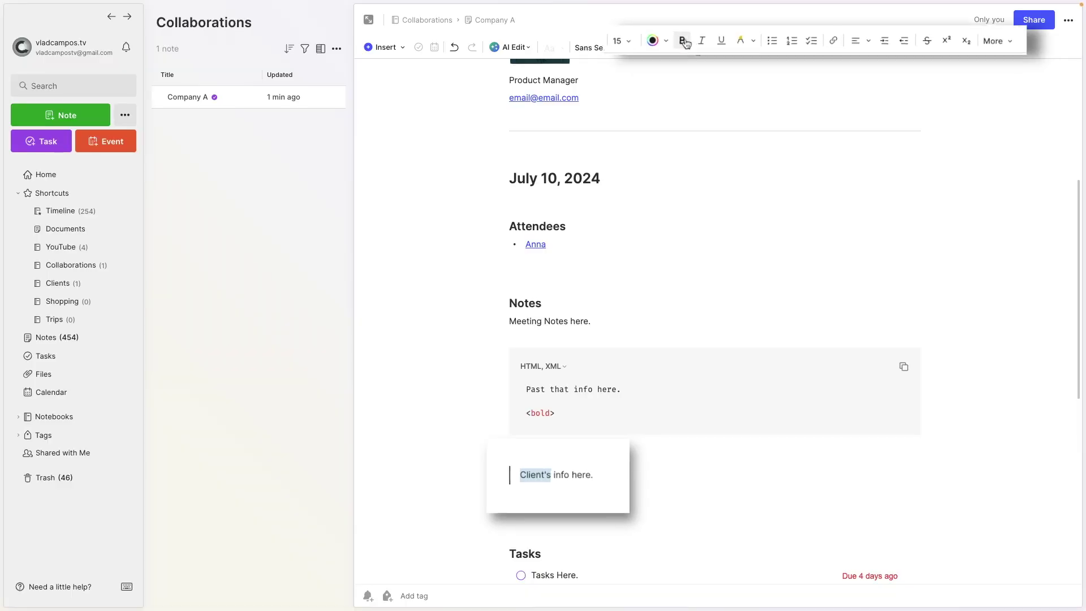
Bold 'Client's', highlight 'info', and begin linking the word 'here' in the quote
key(ctrl+b)
double_click(579, 462)
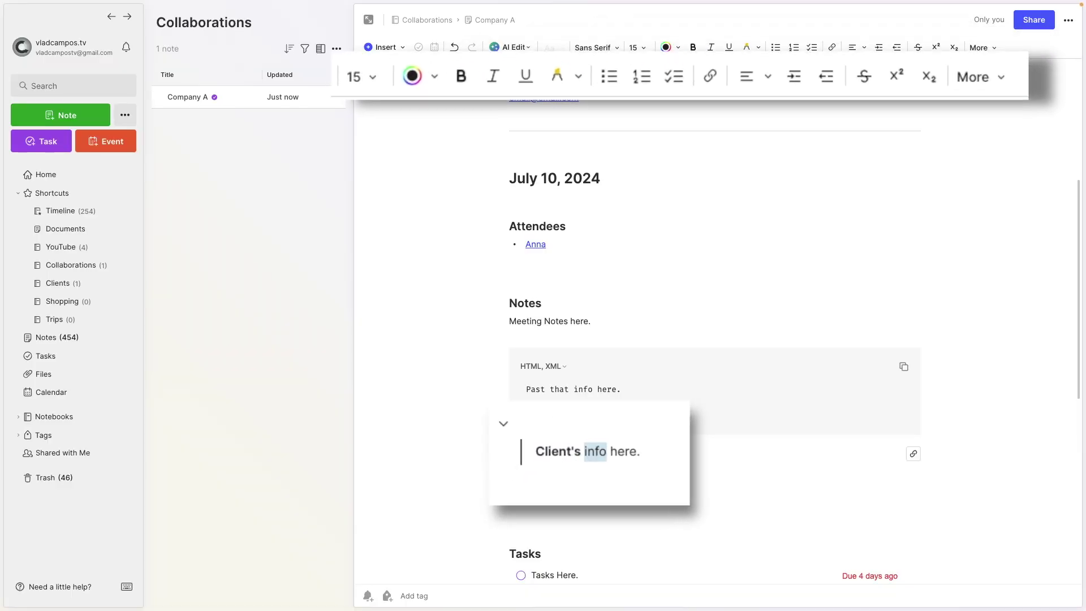
click(548, 71)
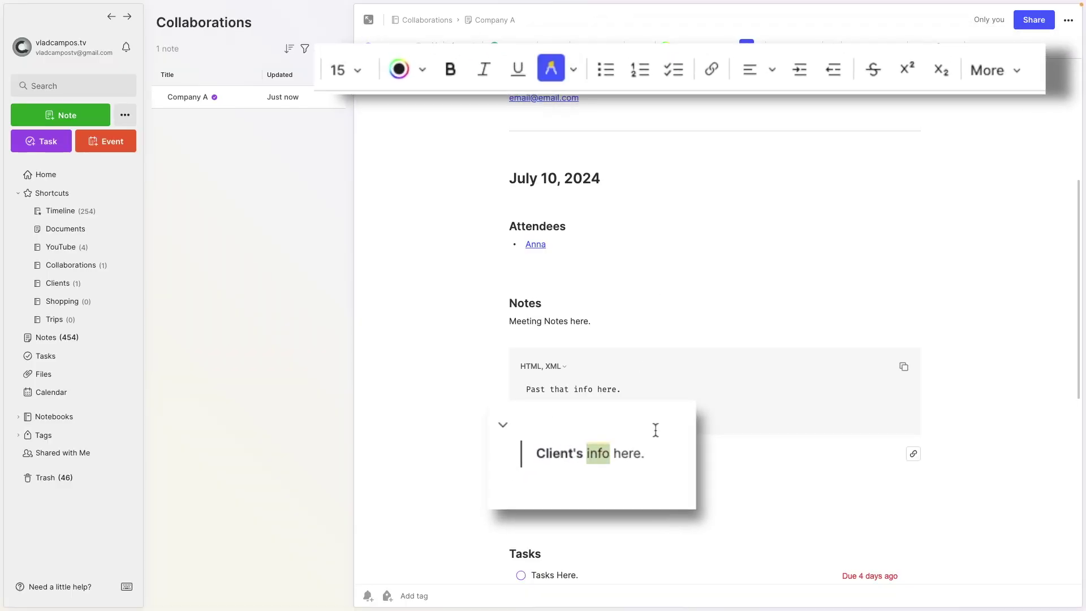
double_click(628, 452)
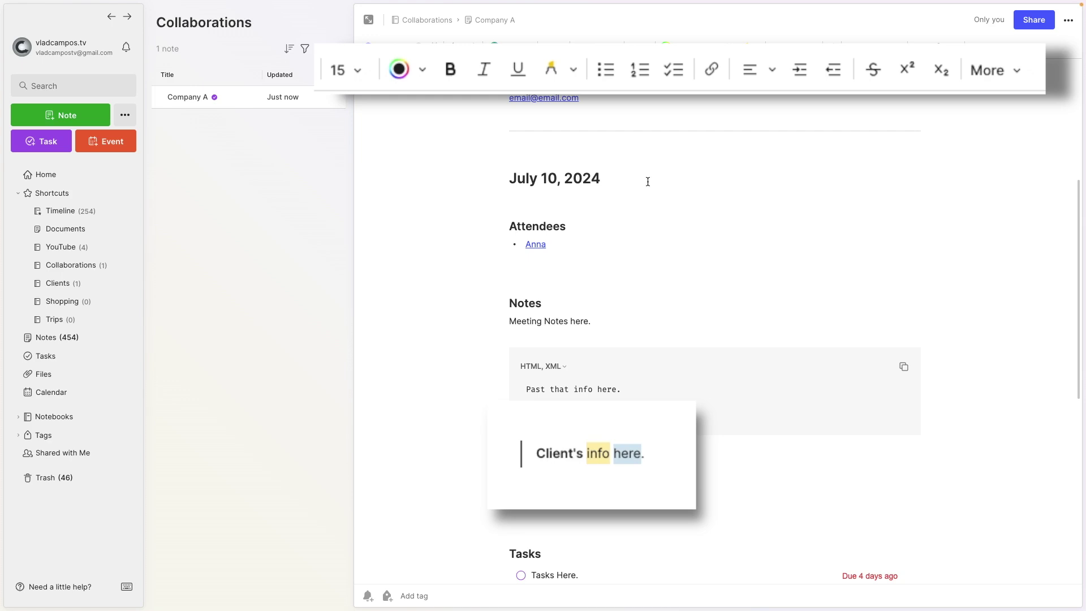
click(707, 85)
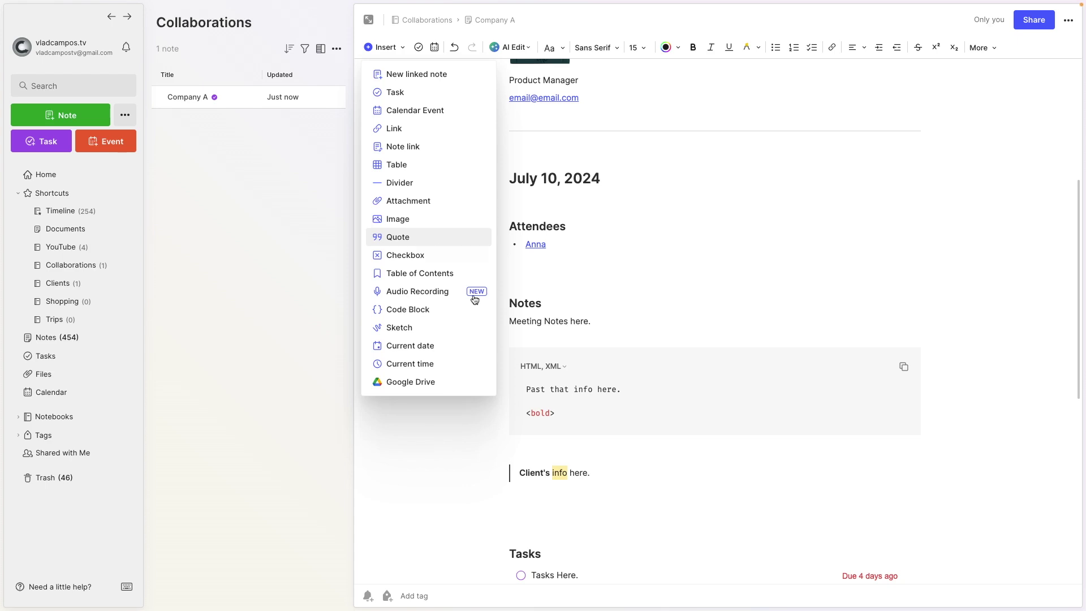
click(528, 533)
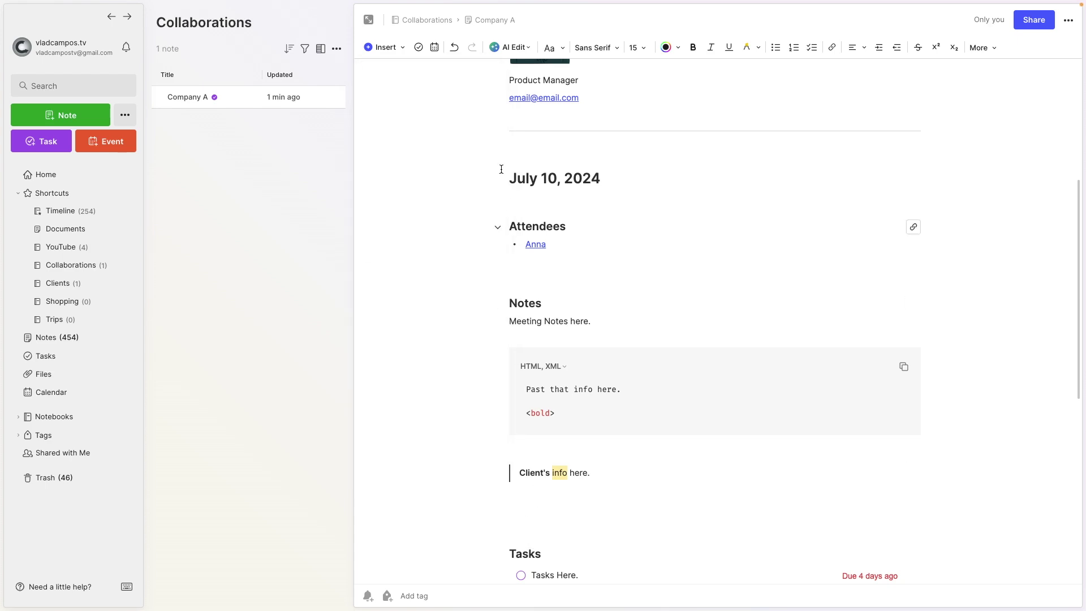
click(397, 52)
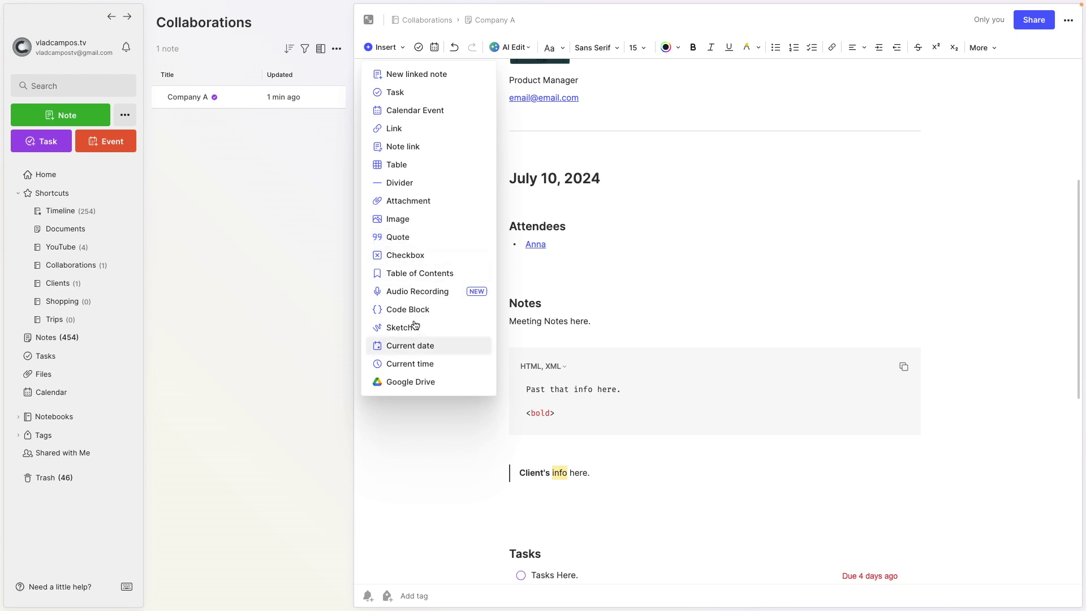
click(534, 510)
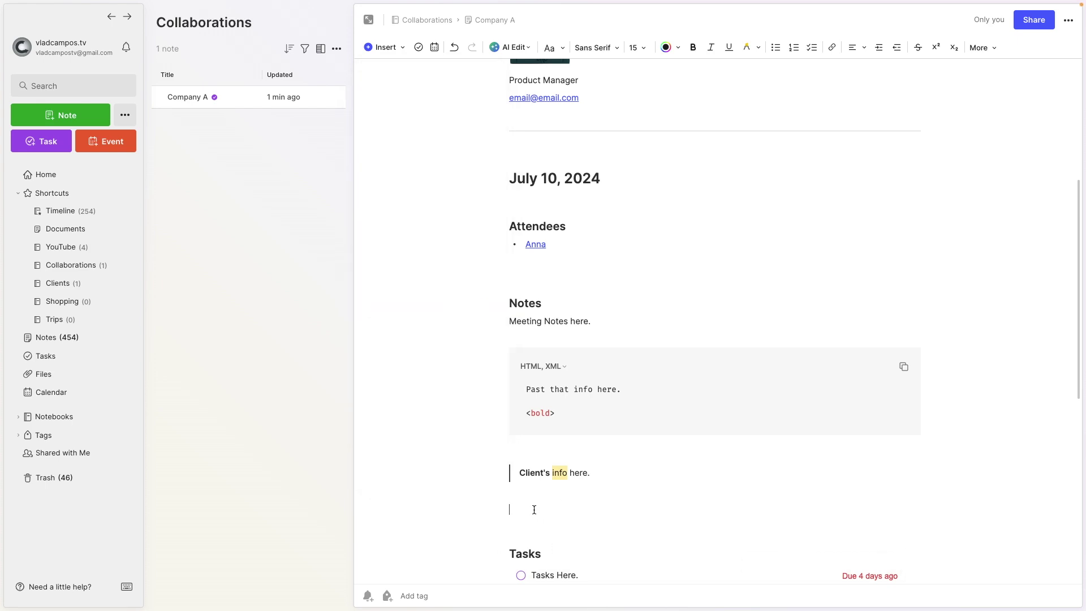
text(/)
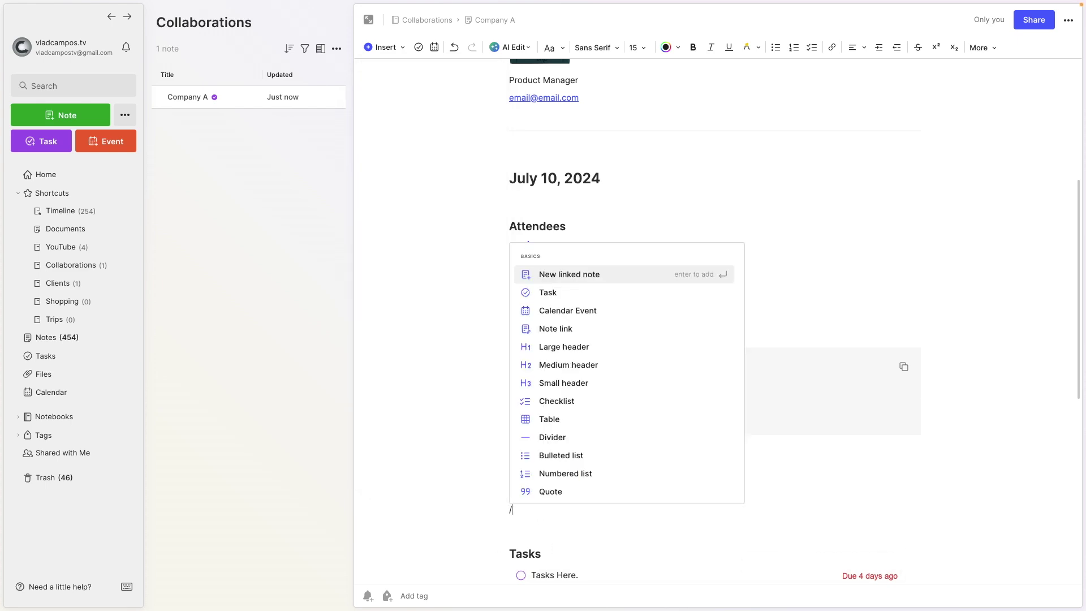
text(cod)
key(BackSpace)
key(BackSpace)
key(BackSpace)
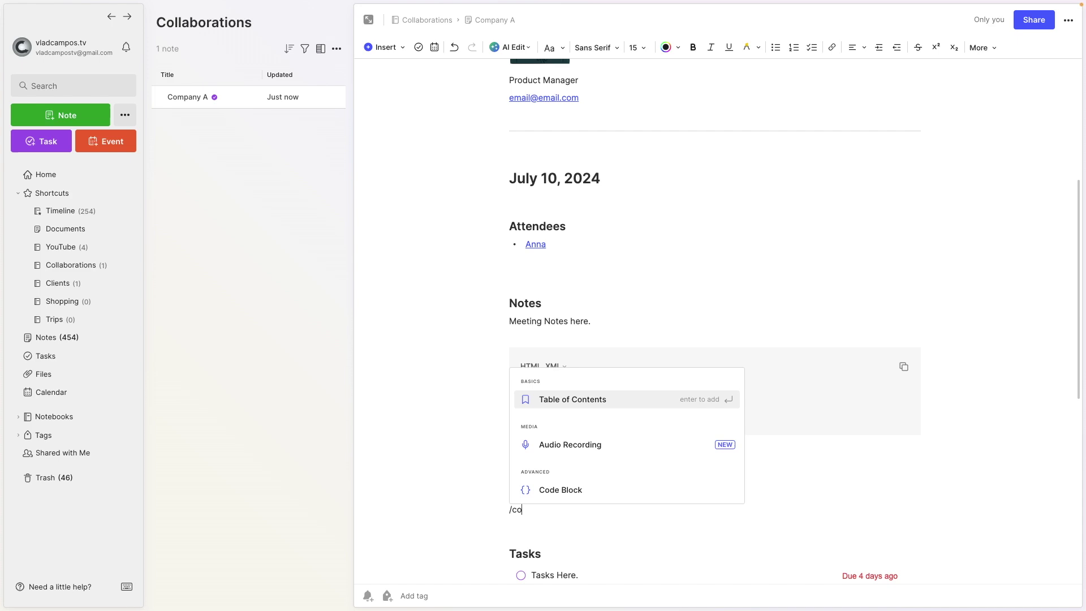
text(qu)
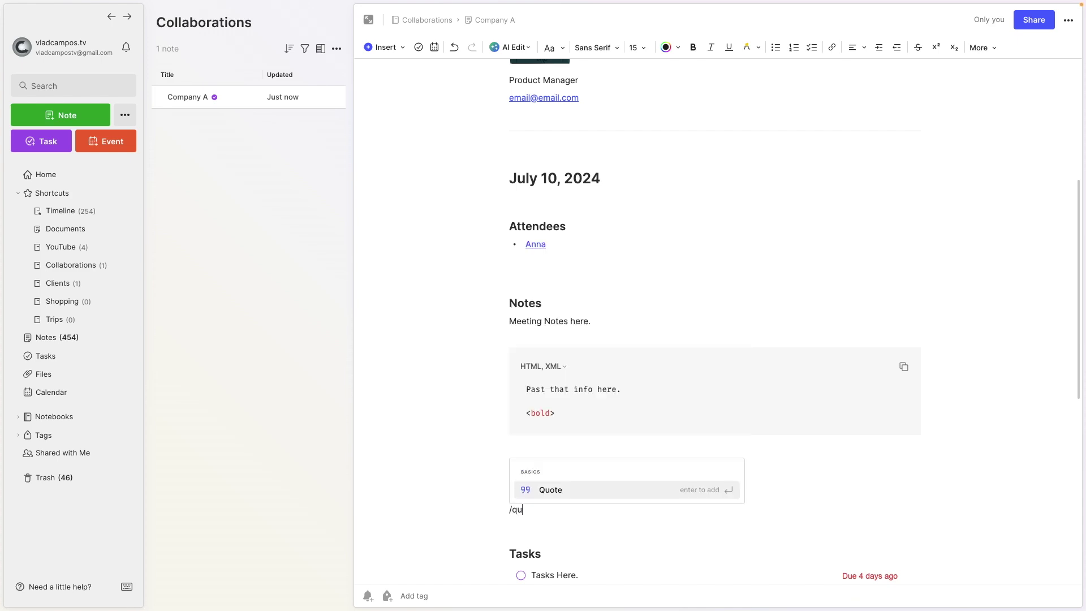
key(Return)
text(Client's info here.)
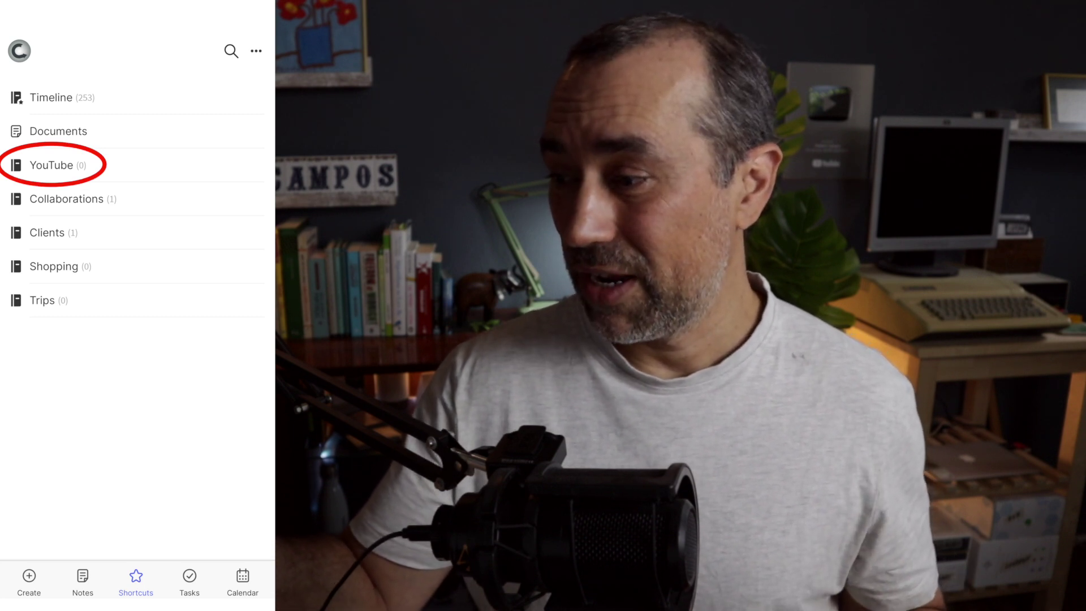
On mobile, open the YouTube shortcut notebook and tap the green + to start a note
click(51, 164)
click(240, 525)
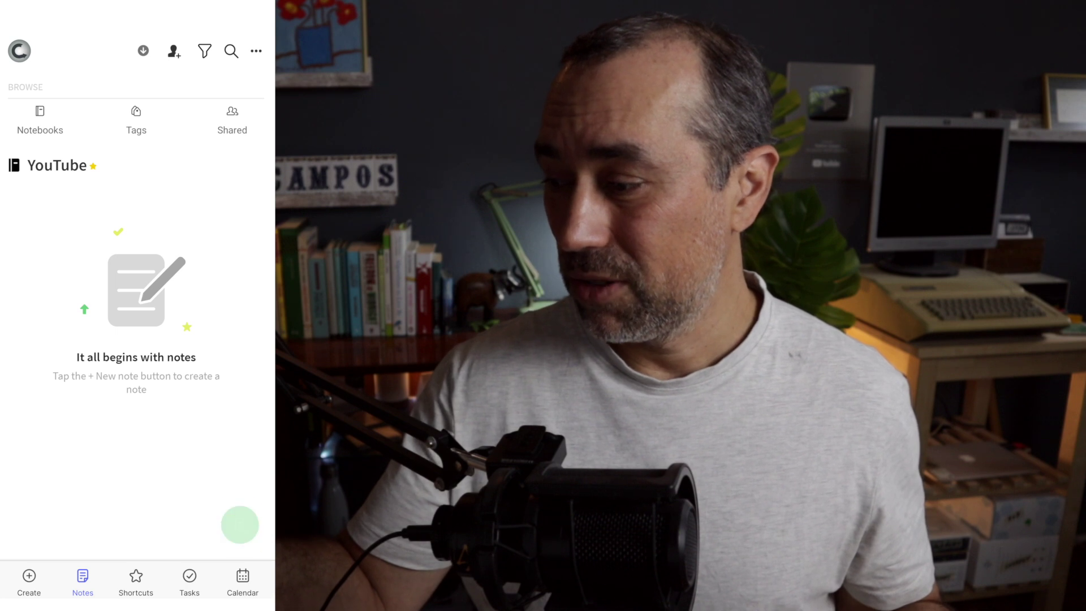